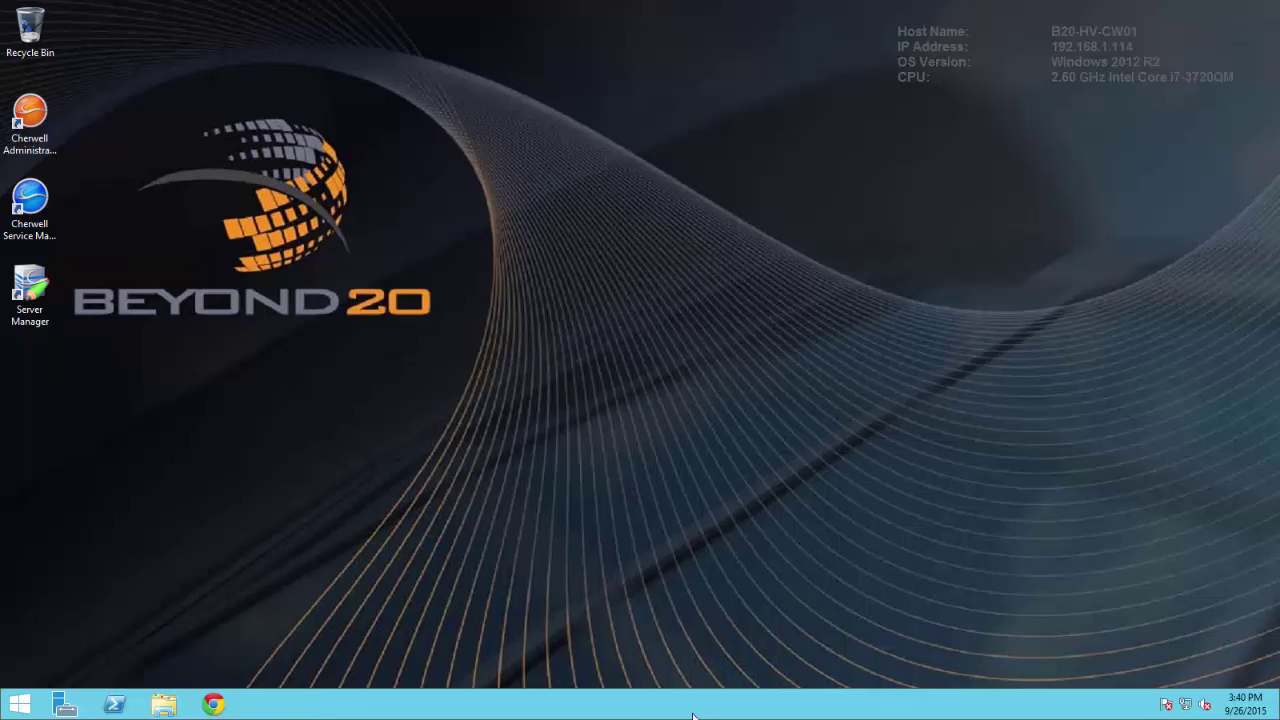
# - Search the computer for "event viewer" and open Event Viewer
pyautogui.click(19, 711)
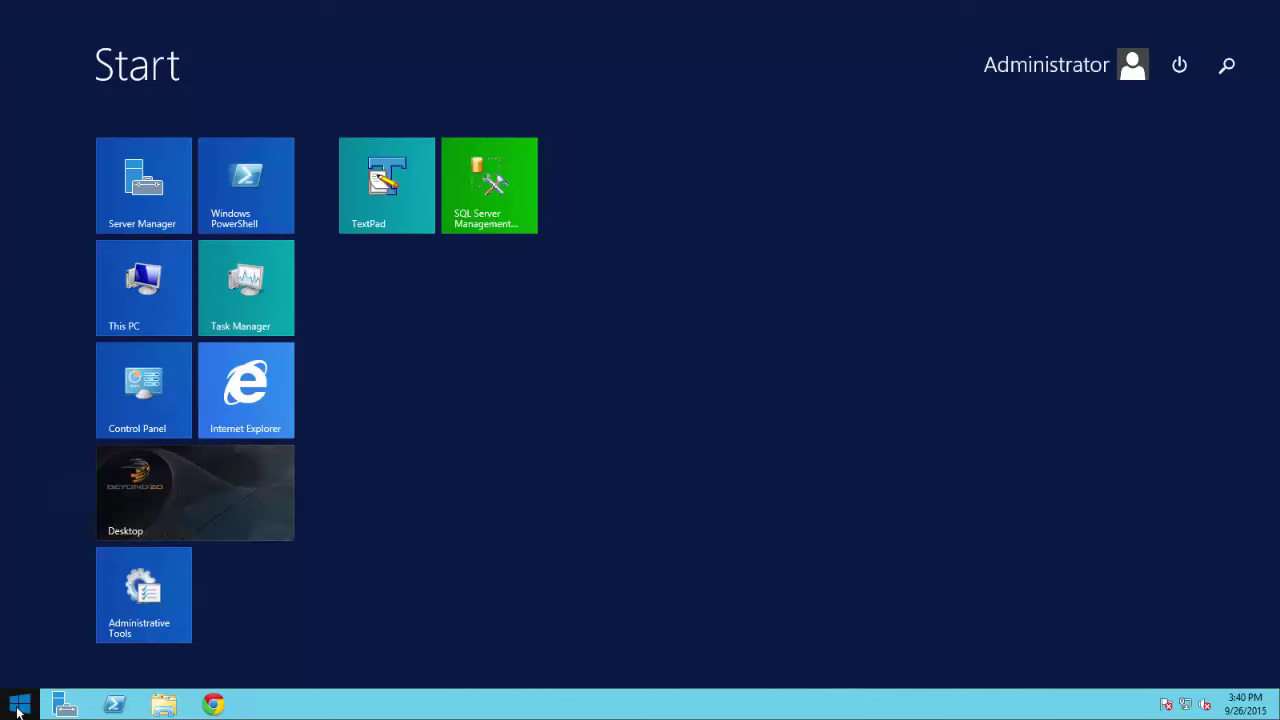
pyautogui.write('e')
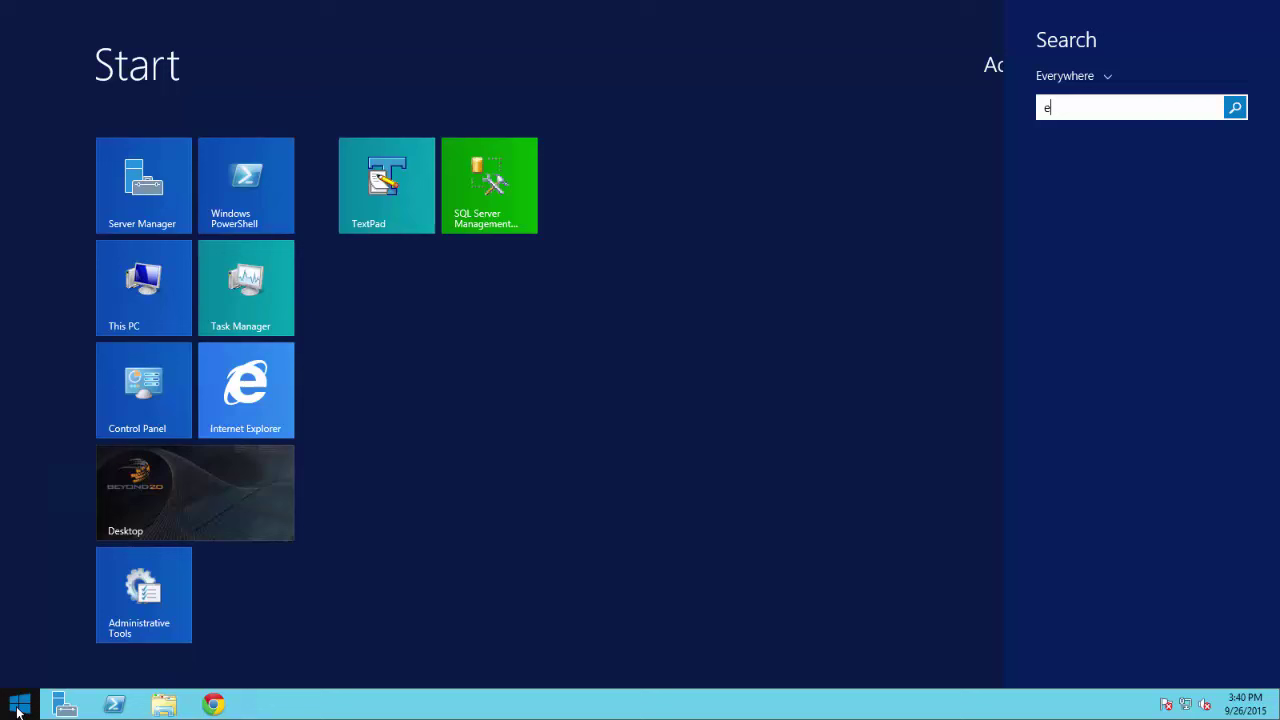
pyautogui.write('vent')
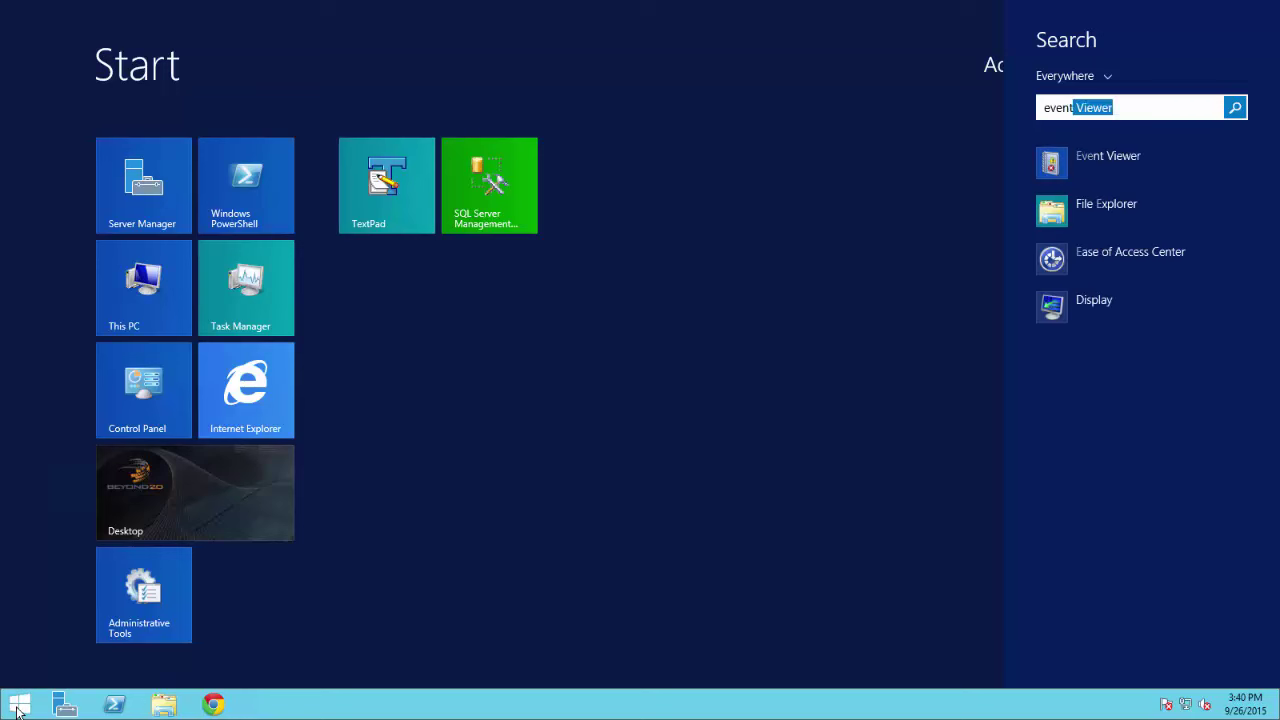
pyautogui.write(' viewer')
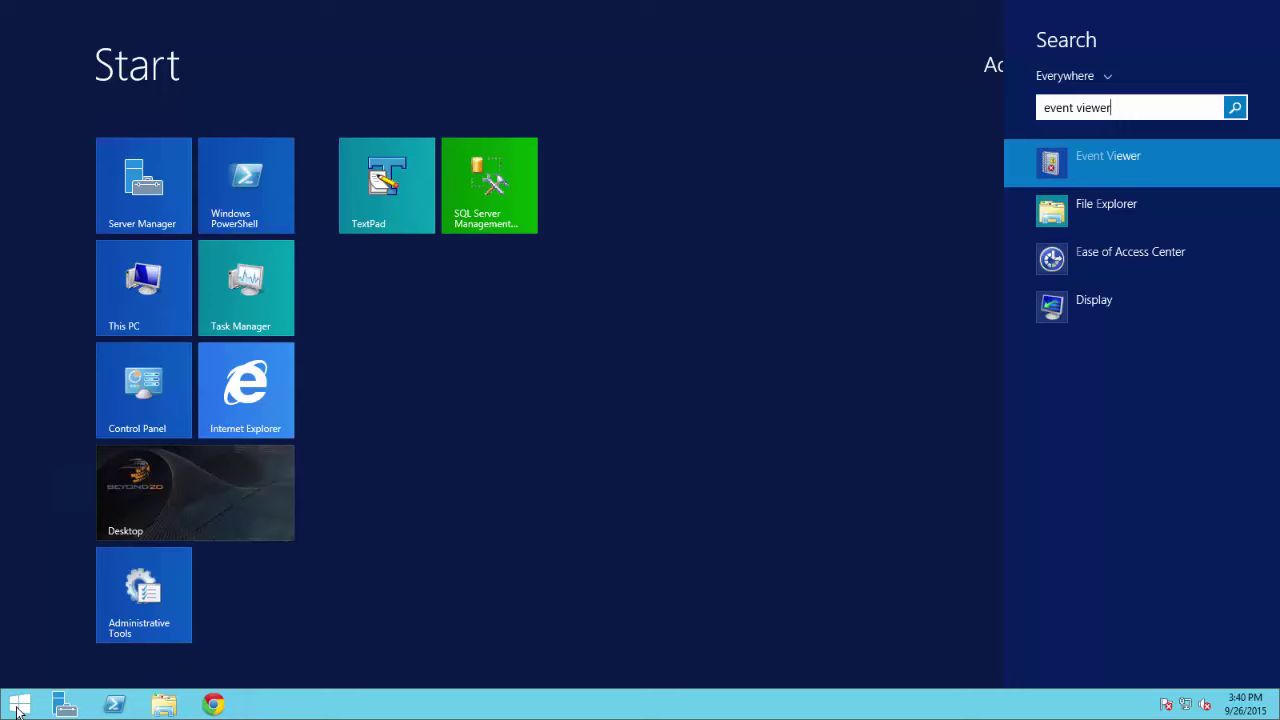
pyautogui.click(1043, 176)
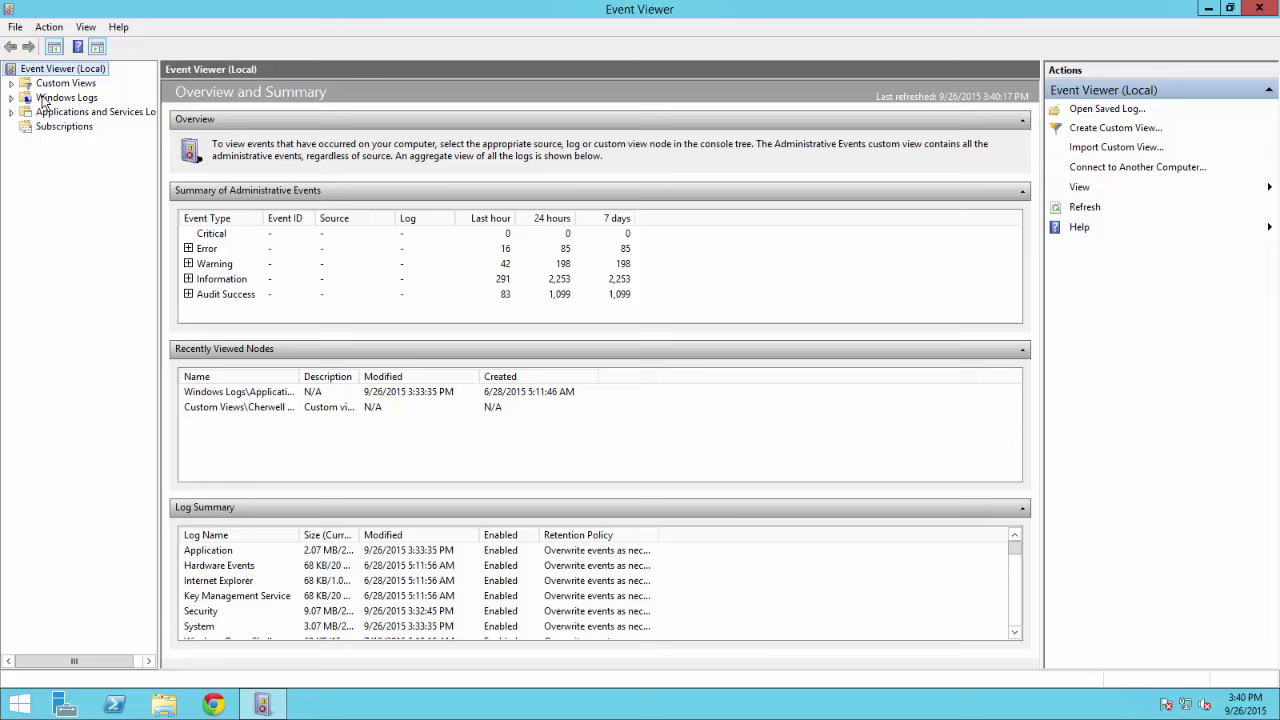
# - Open the Application log under Windows Logs and start creating a custom view from it
pyautogui.click(12, 98)
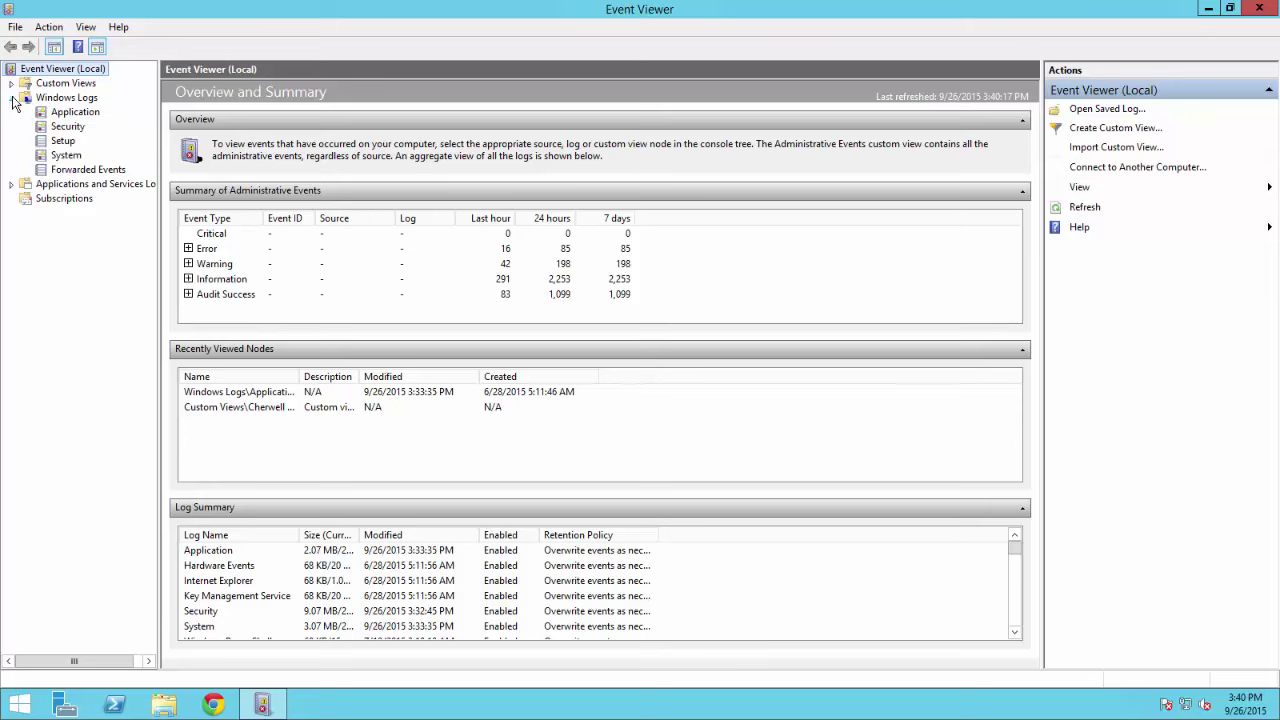
pyautogui.click(78, 116)
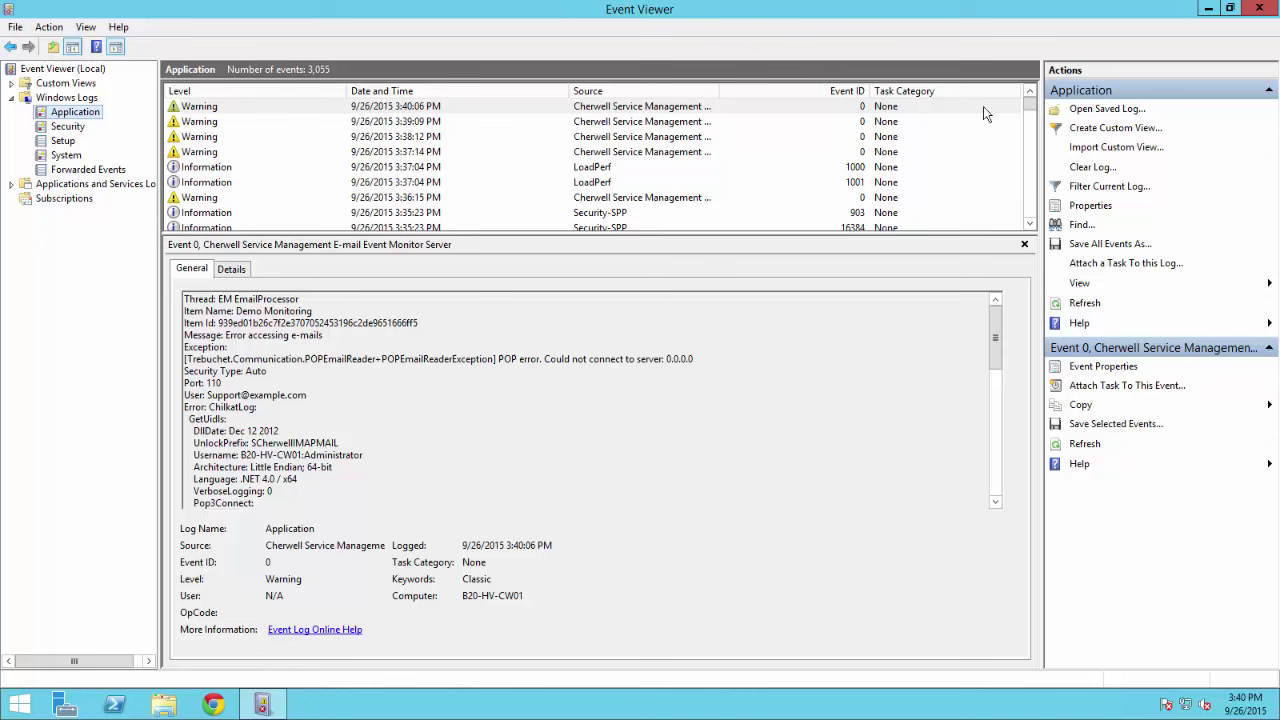
pyautogui.click(1128, 130)
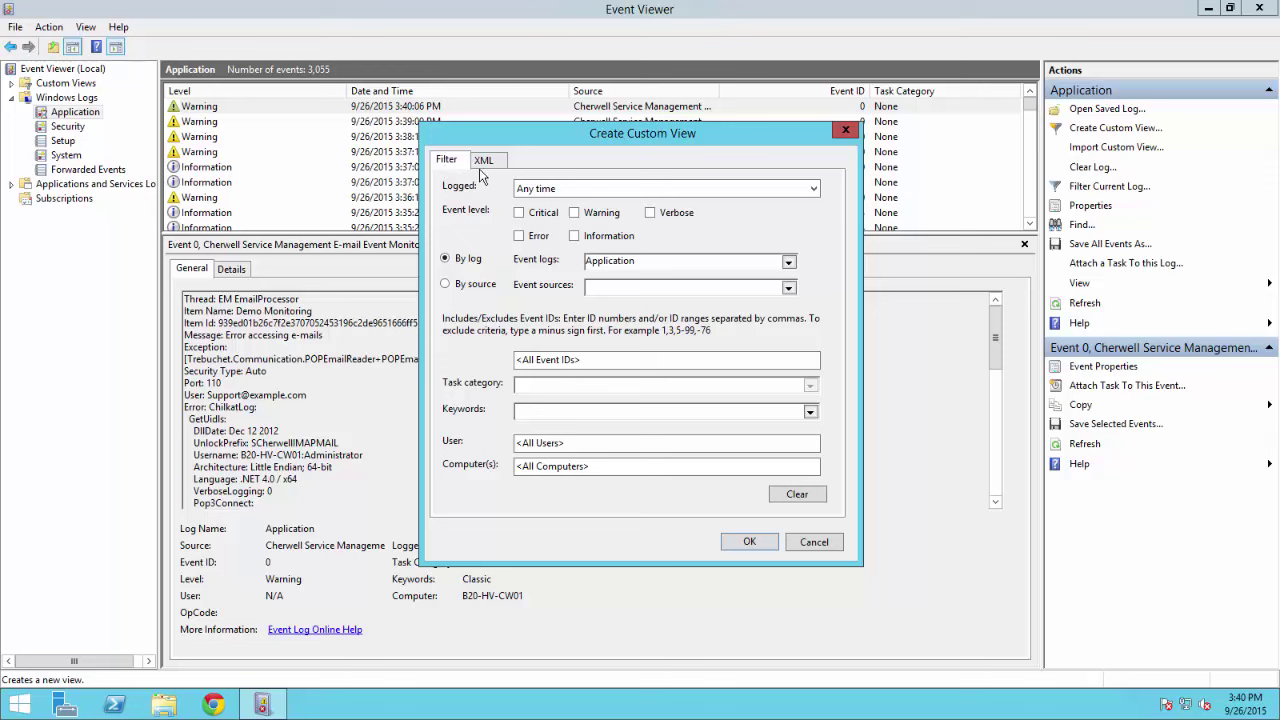
# - Keep the logged time at Any time and include the Critical, Warning, Verbose, Error and Information event levels
pyautogui.click(814, 190)
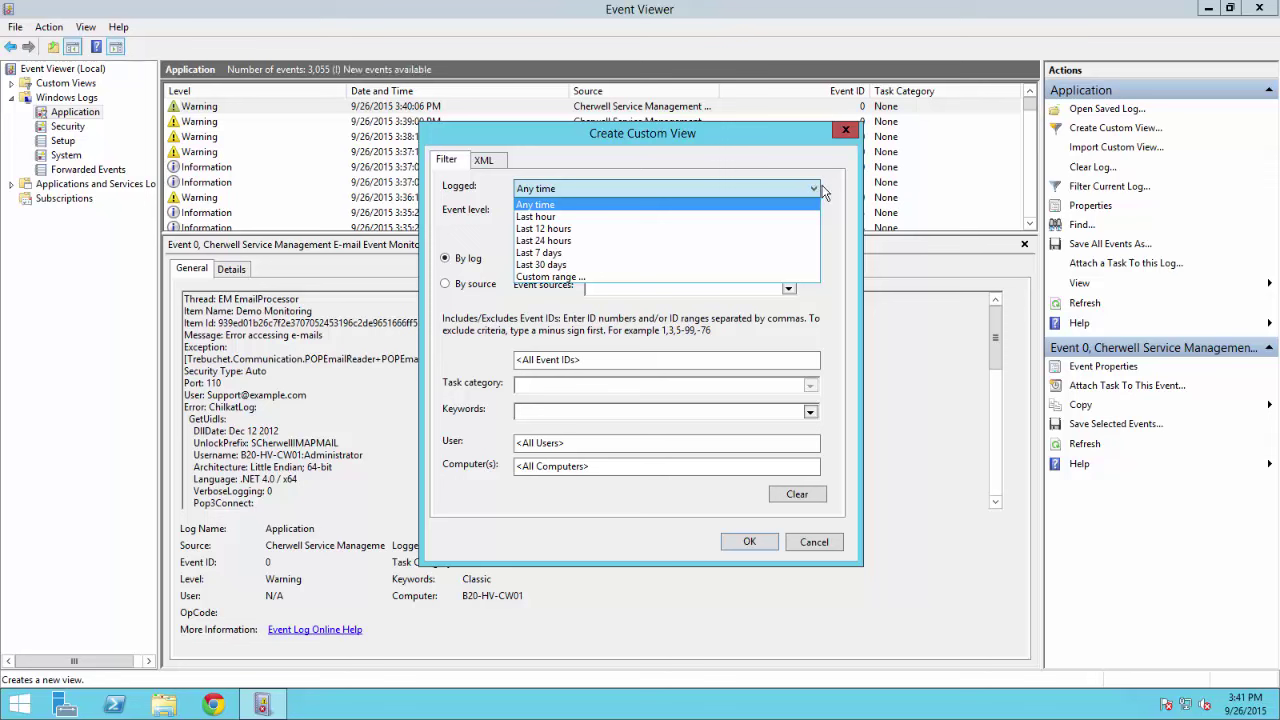
pyautogui.click(829, 190)
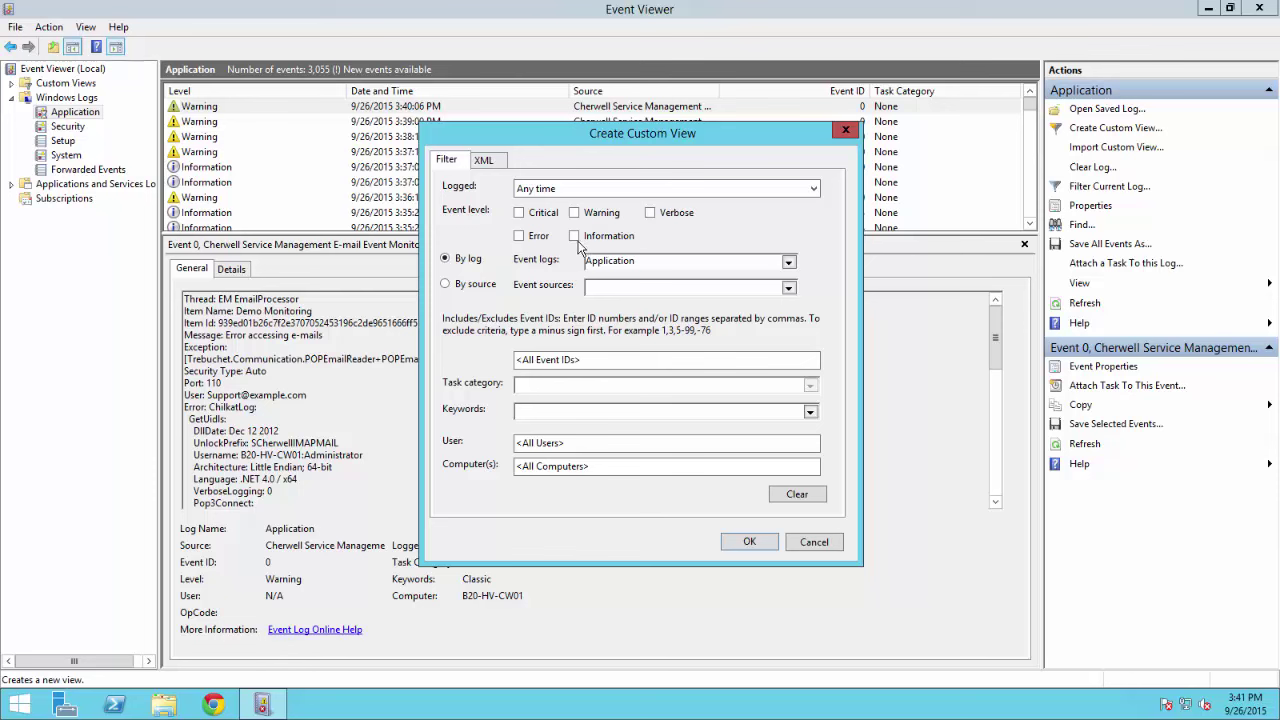
pyautogui.click(519, 213)
pyautogui.click(575, 213)
pyautogui.click(650, 213)
pyautogui.click(519, 236)
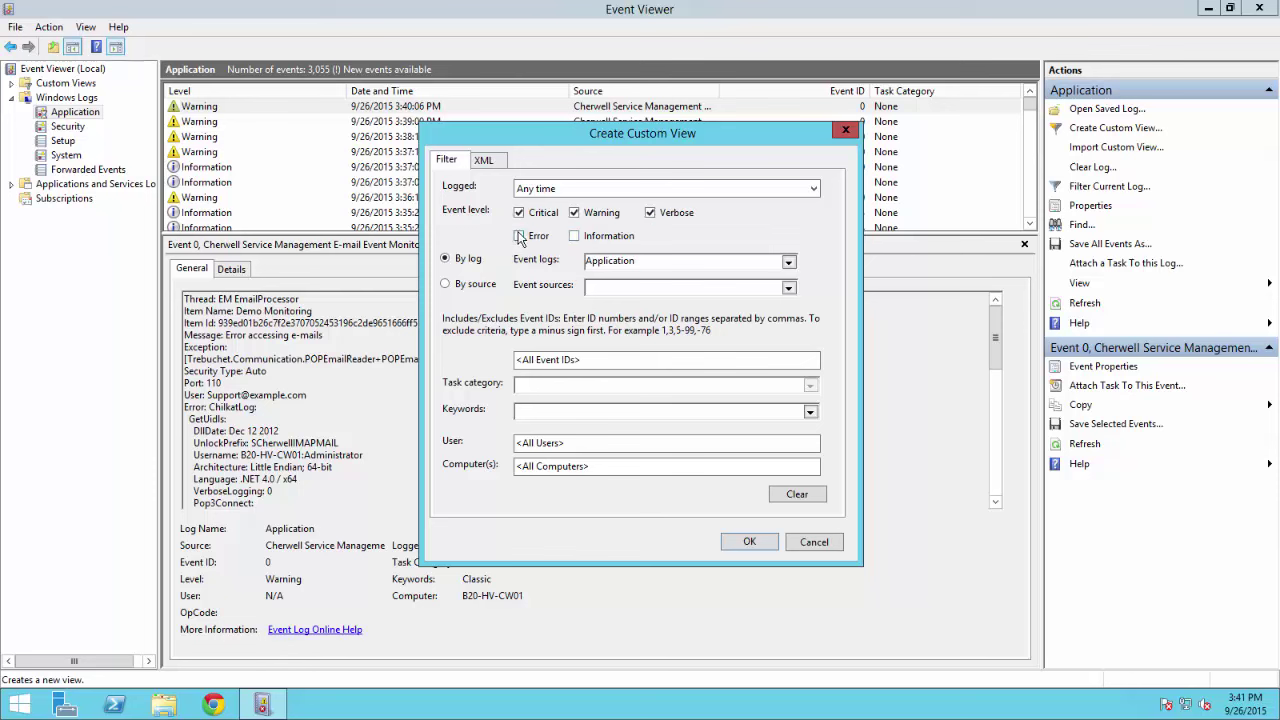
pyautogui.click(575, 237)
# - Filter by source, selecting Cherwell Application Server, Cherwell Automation Process Server, Cherwell E-mail Event Monitor and Cherwell Scheduling Server
pyautogui.click(446, 285)
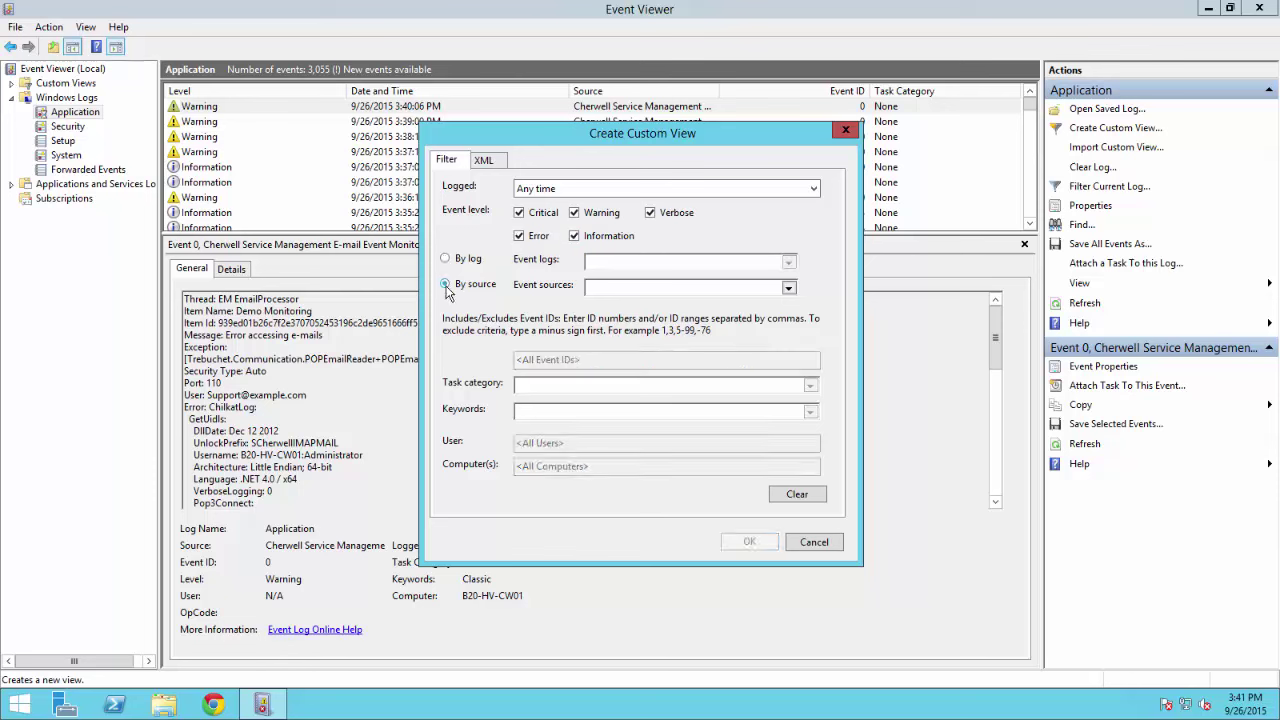
pyautogui.click(795, 289)
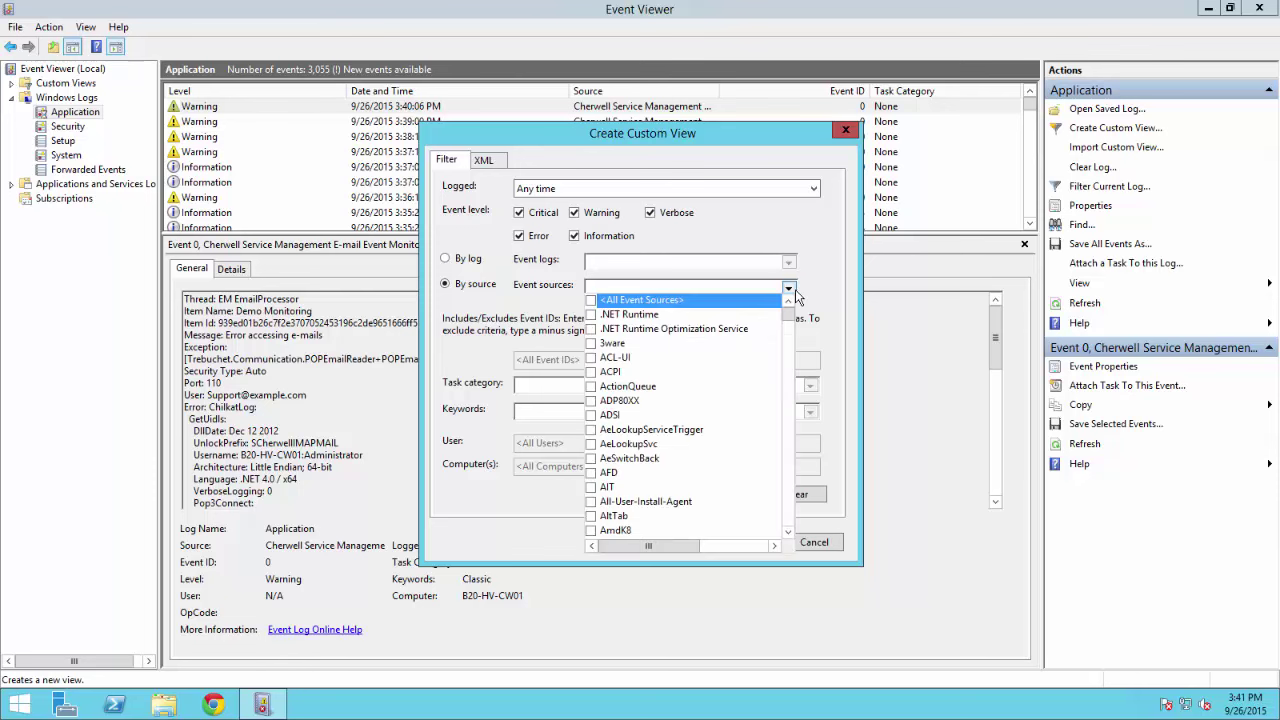
pyautogui.click(788, 533)
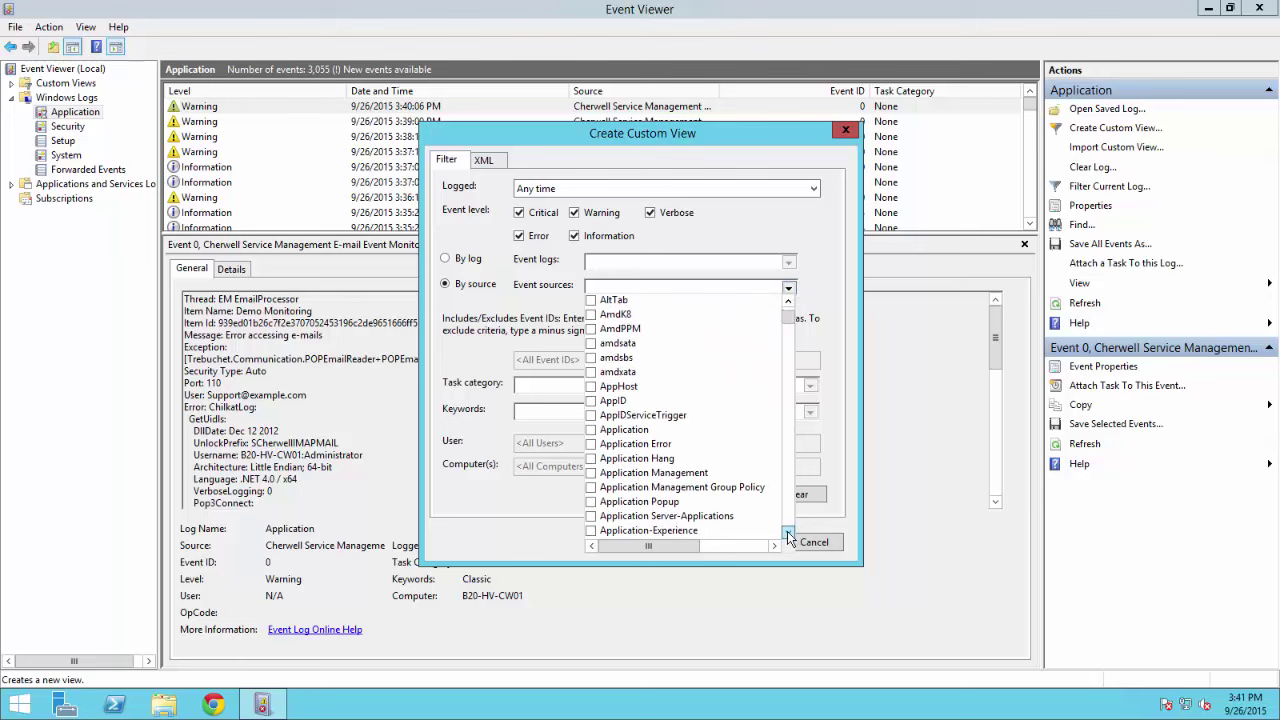
pyautogui.moveTo(788, 533); pyautogui.dragTo(788, 537)
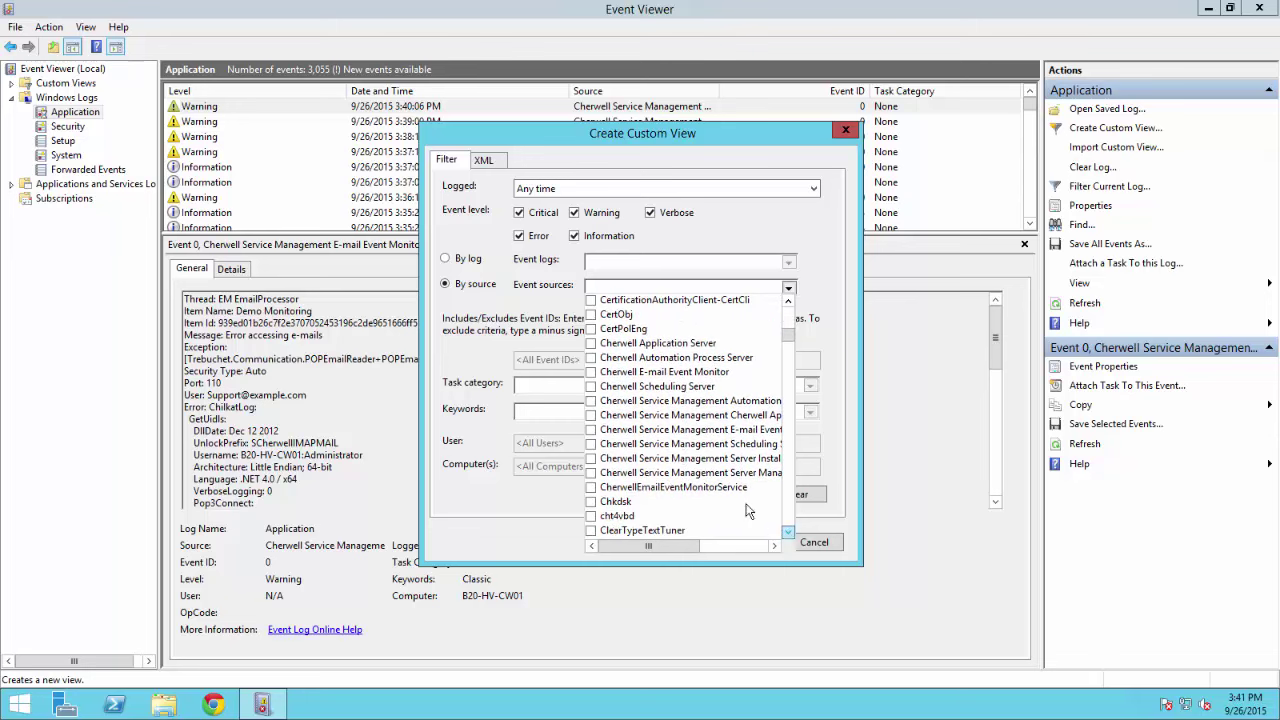
pyautogui.click(591, 344)
pyautogui.click(591, 358)
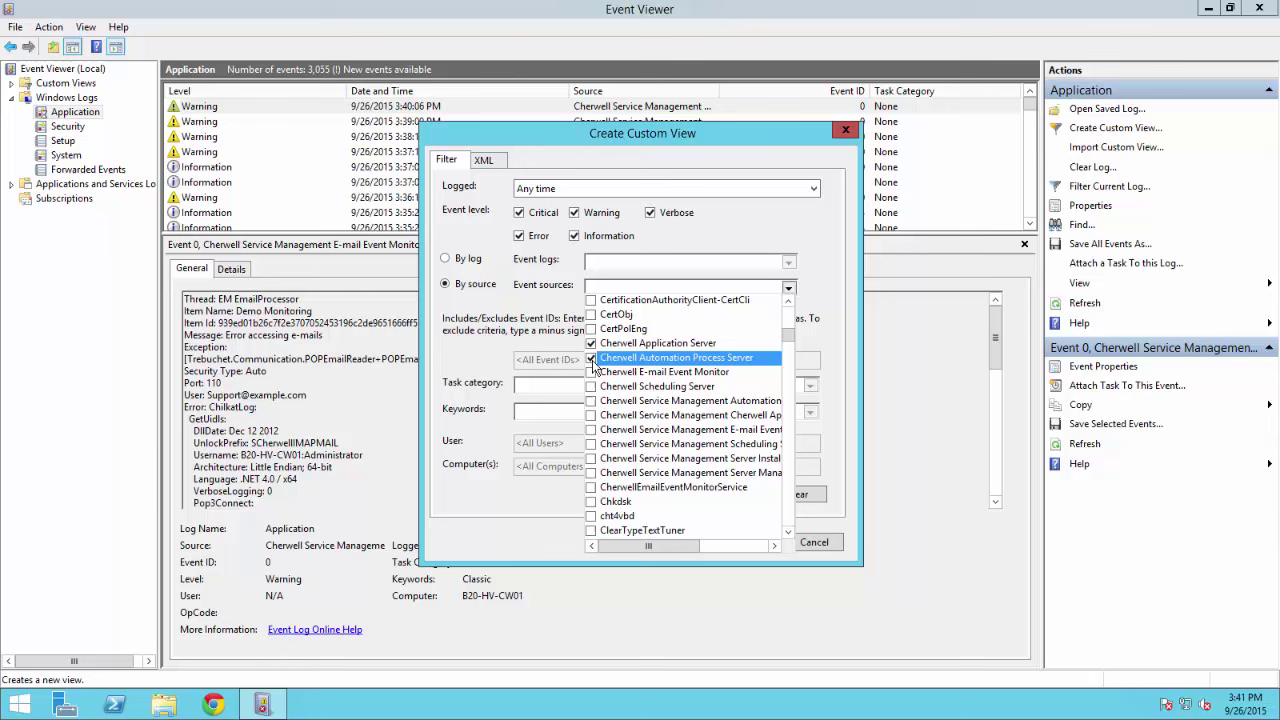
pyautogui.click(591, 372)
pyautogui.click(591, 386)
# - Add all the Cherwell Service Management sources and CherwellEmailEventMonitorService to the filter's event sources
pyautogui.click(591, 400)
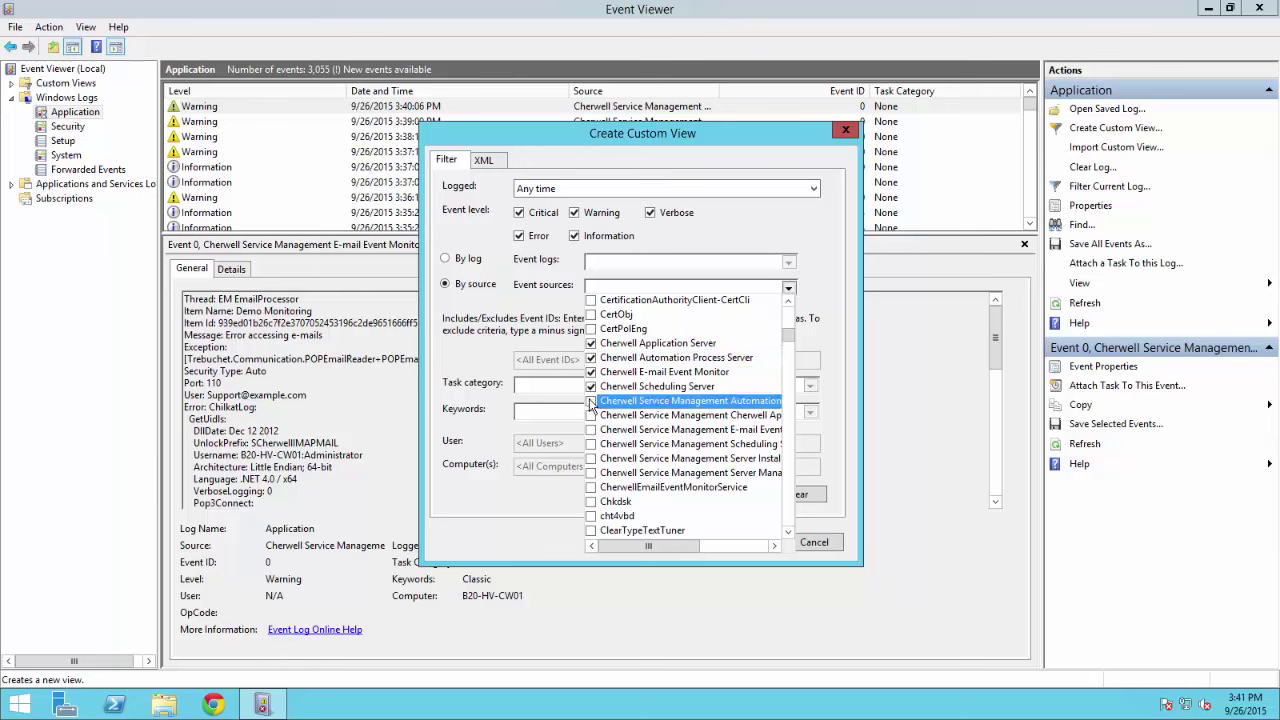
pyautogui.click(591, 415)
pyautogui.click(591, 429)
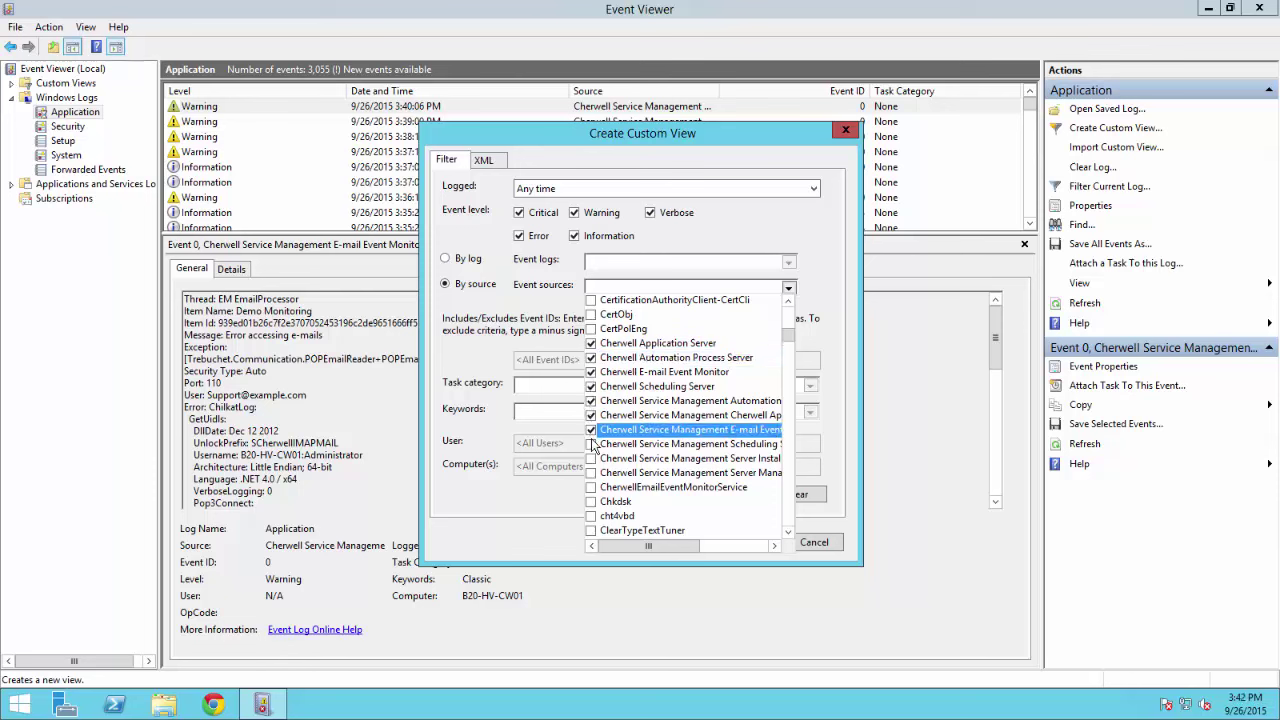
pyautogui.click(591, 444)
pyautogui.click(591, 458)
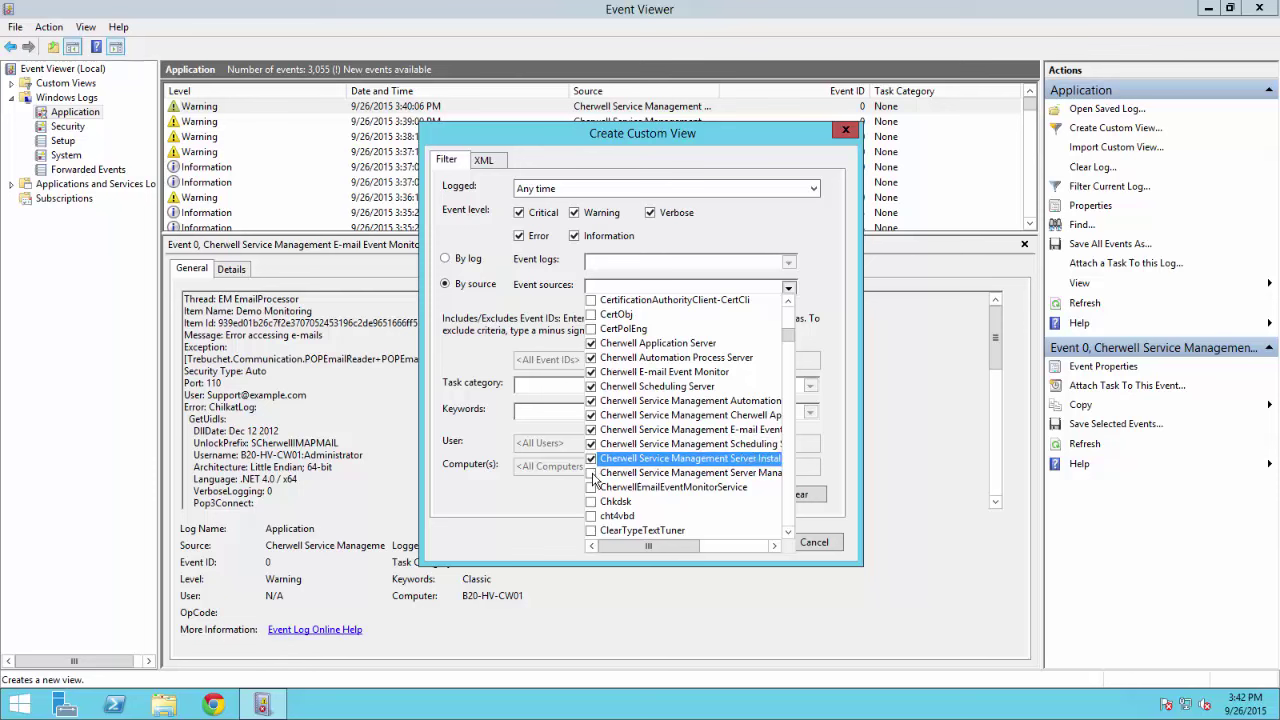
pyautogui.click(591, 473)
pyautogui.click(591, 487)
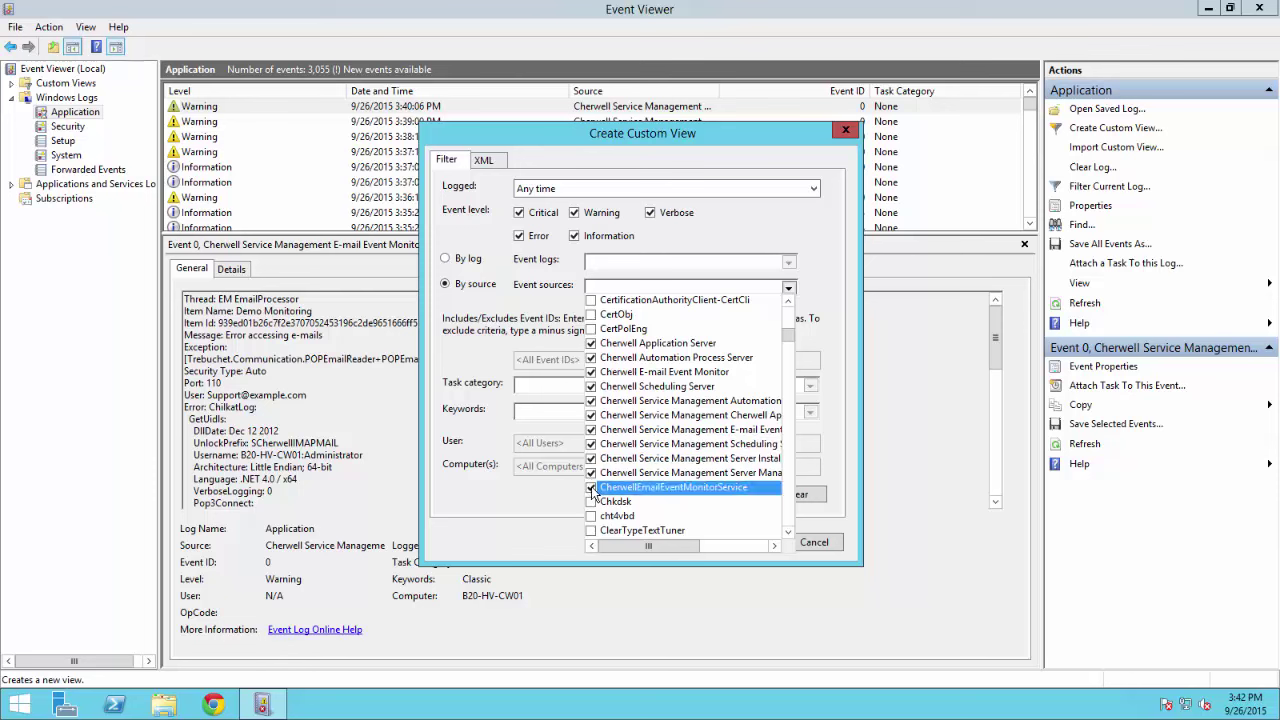
pyautogui.click(517, 509)
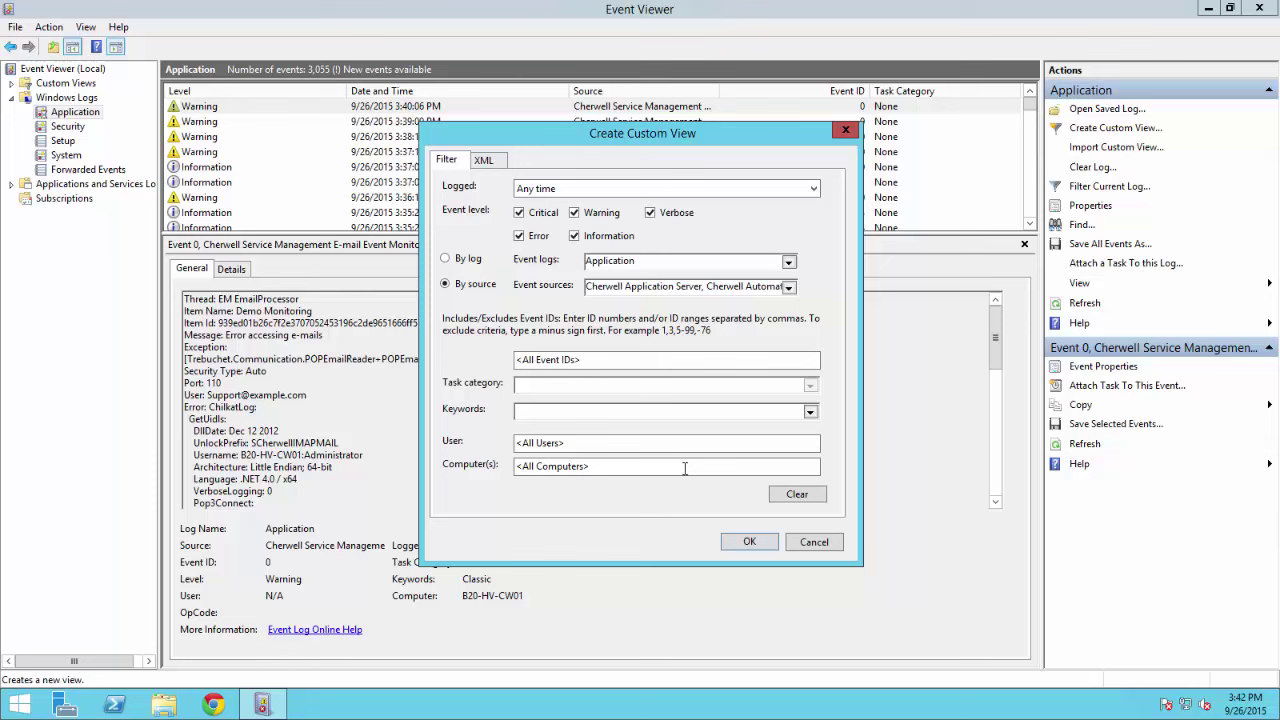
# - Save the filter as a custom view named "Cherwell Event View" with the description "Events logged by Cherwell to Windws"
pyautogui.click(750, 542)
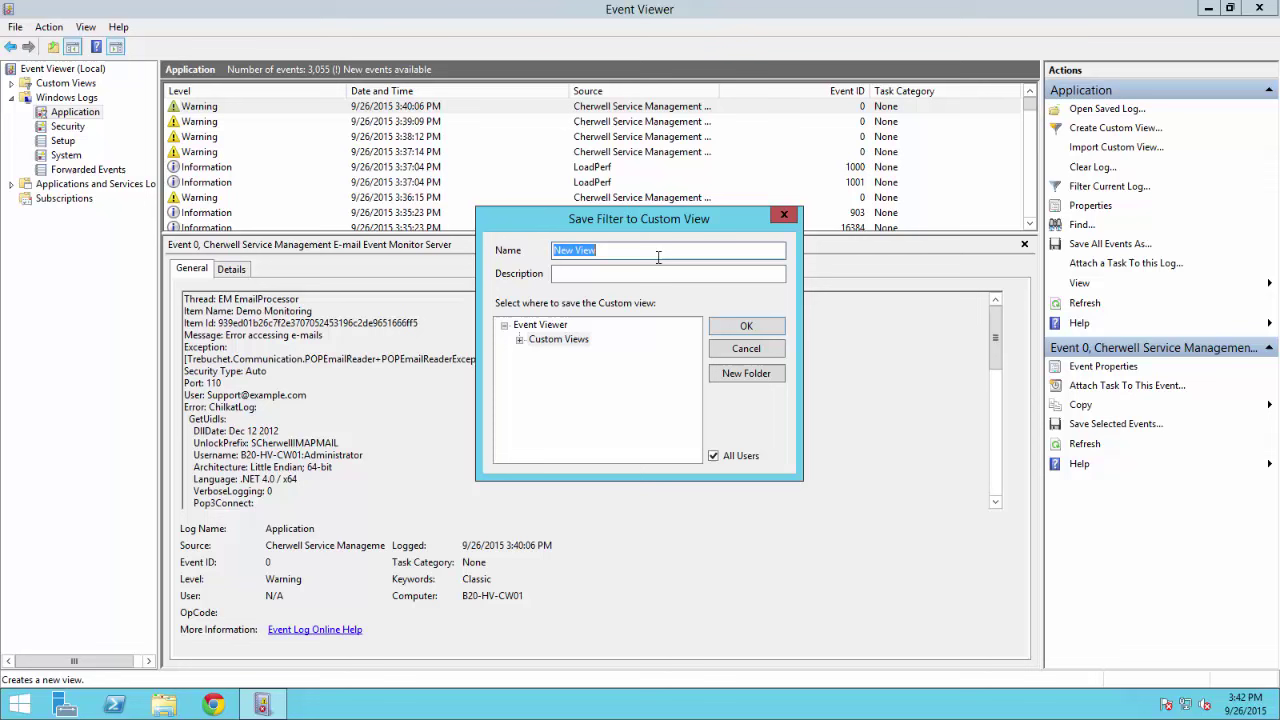
pyautogui.write('Cherwell Event Vie')
pyautogui.press('BackSpace')
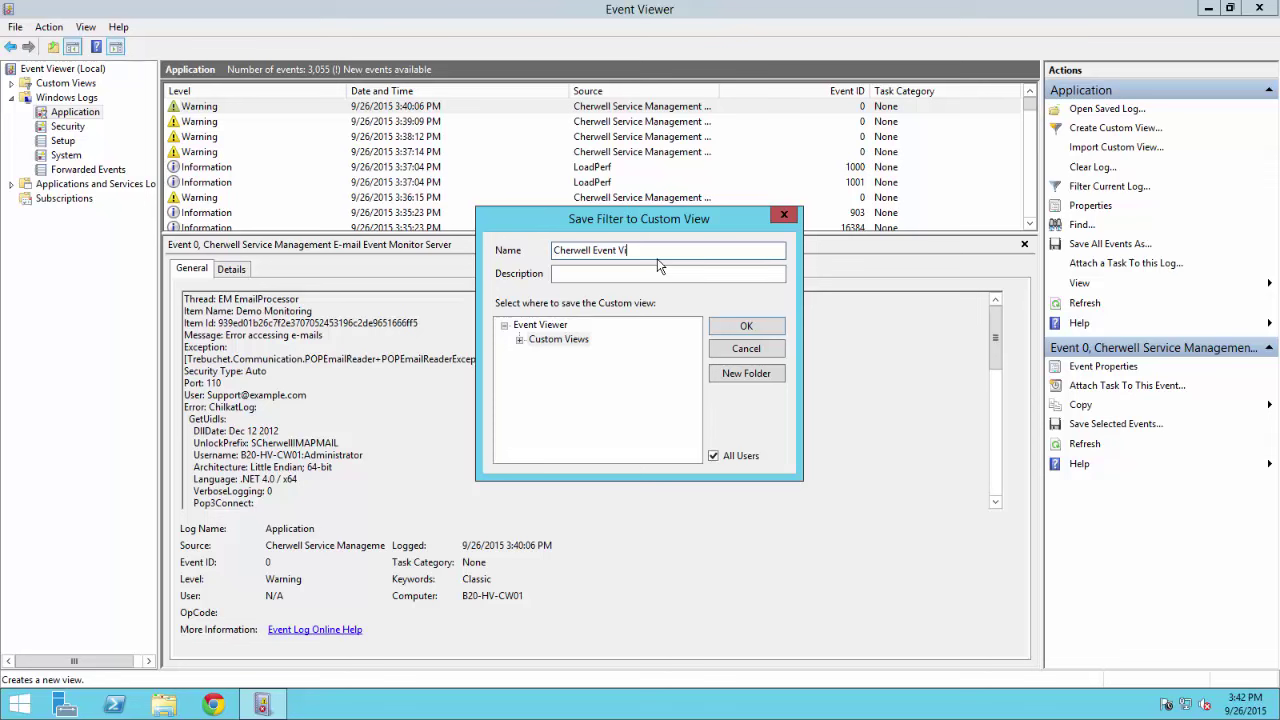
pyautogui.write('ew')
pyautogui.click(661, 274)
pyautogui.write('entss')
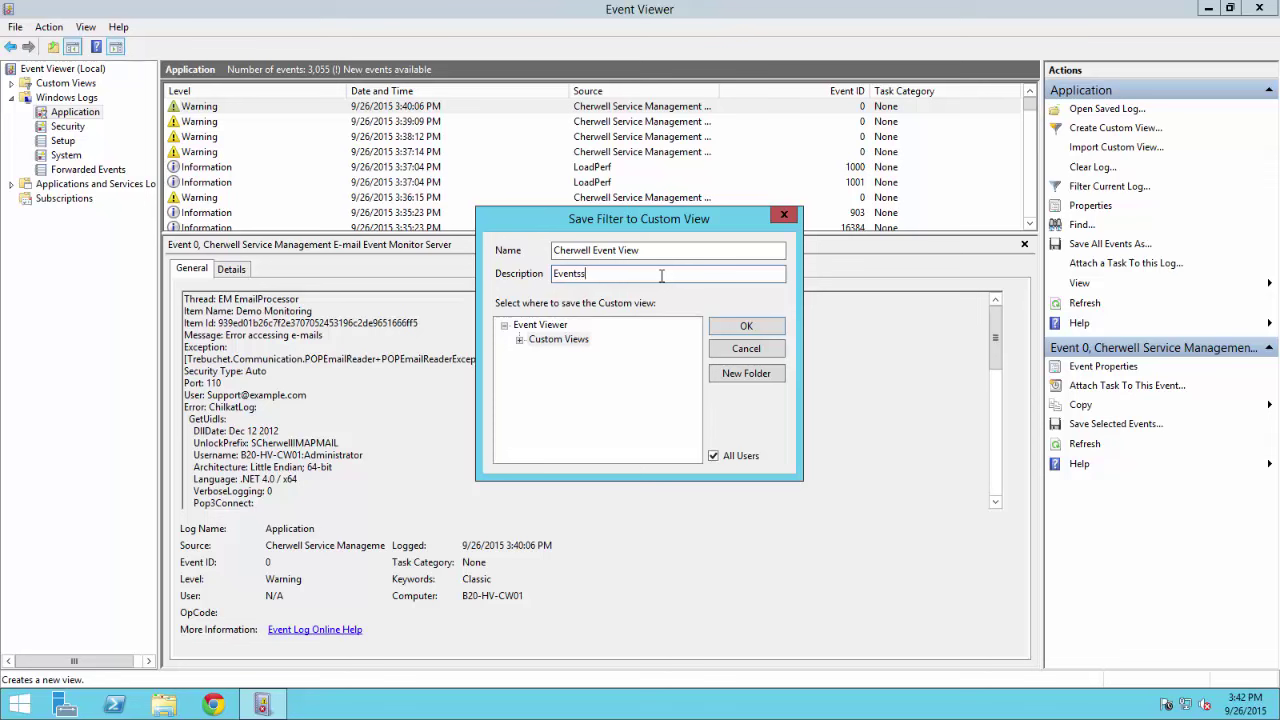
pyautogui.press('BackSpace')
pyautogui.write('logged by Cherwell to Windws')
pyautogui.click(745, 326)
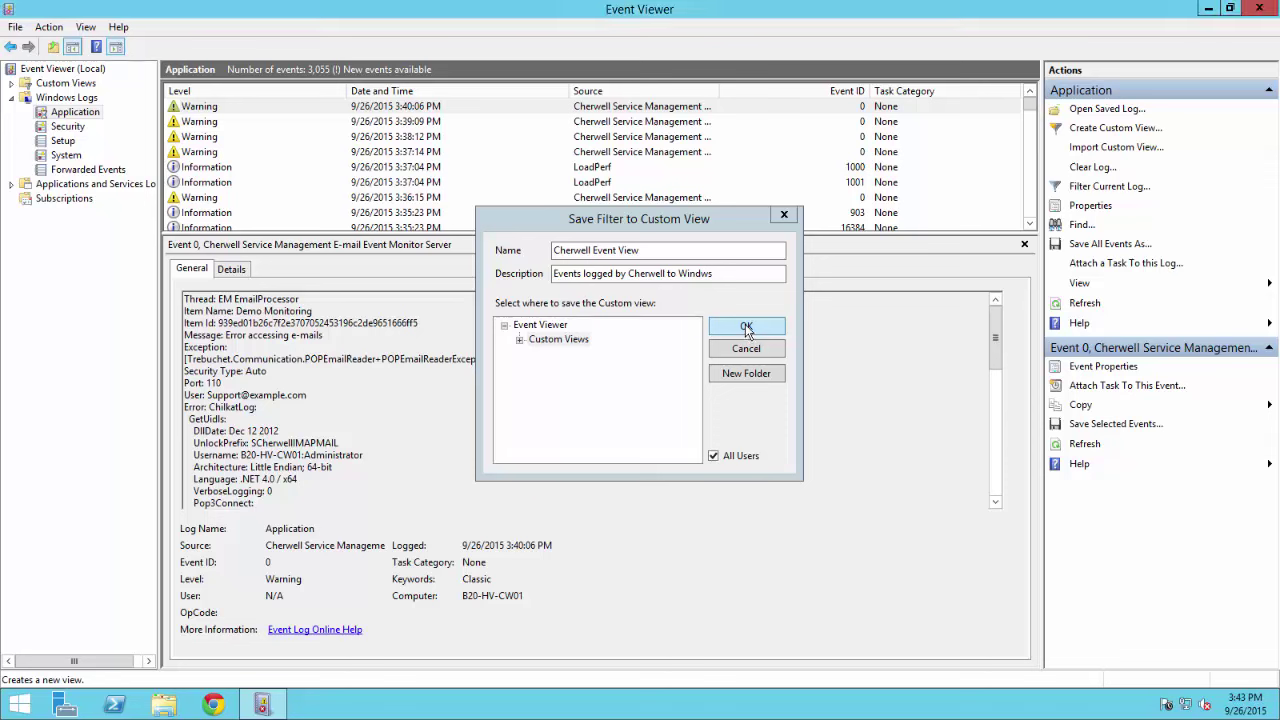
pyautogui.click(745, 326)
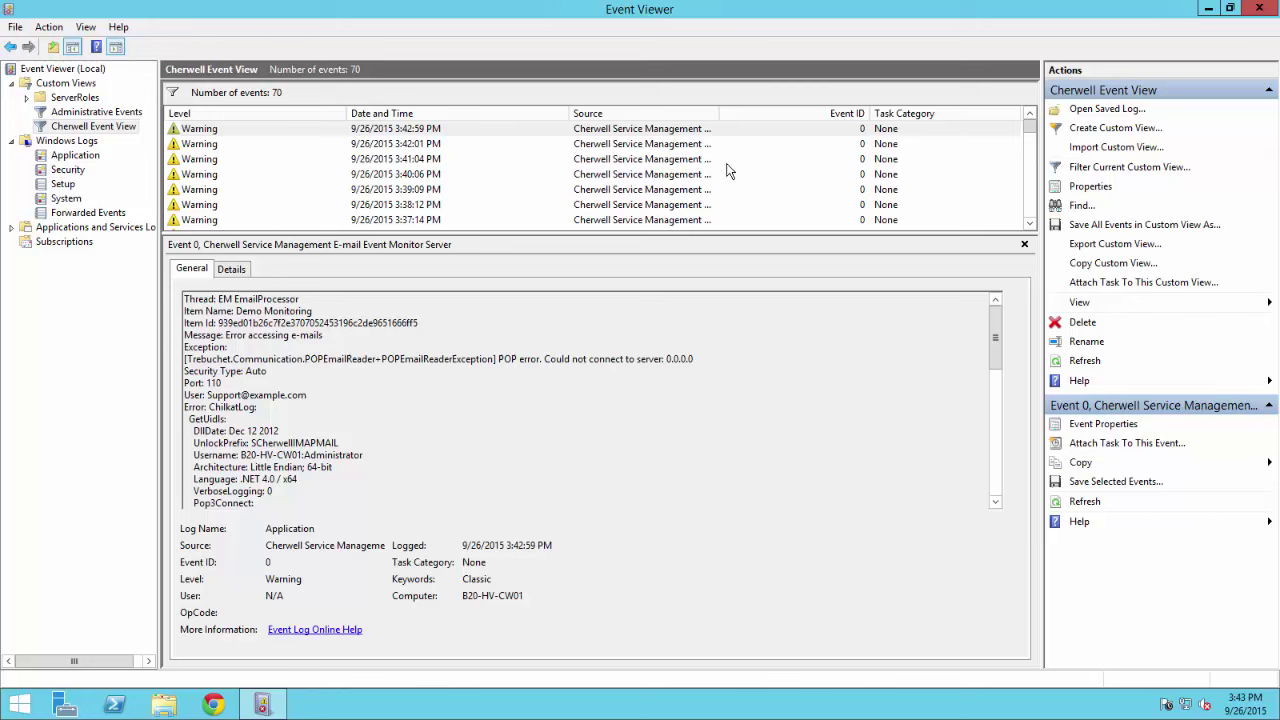
# - Look through the list of events in the Cherwell Event View from newest to oldest and return to the newest
pyautogui.click(1032, 207)
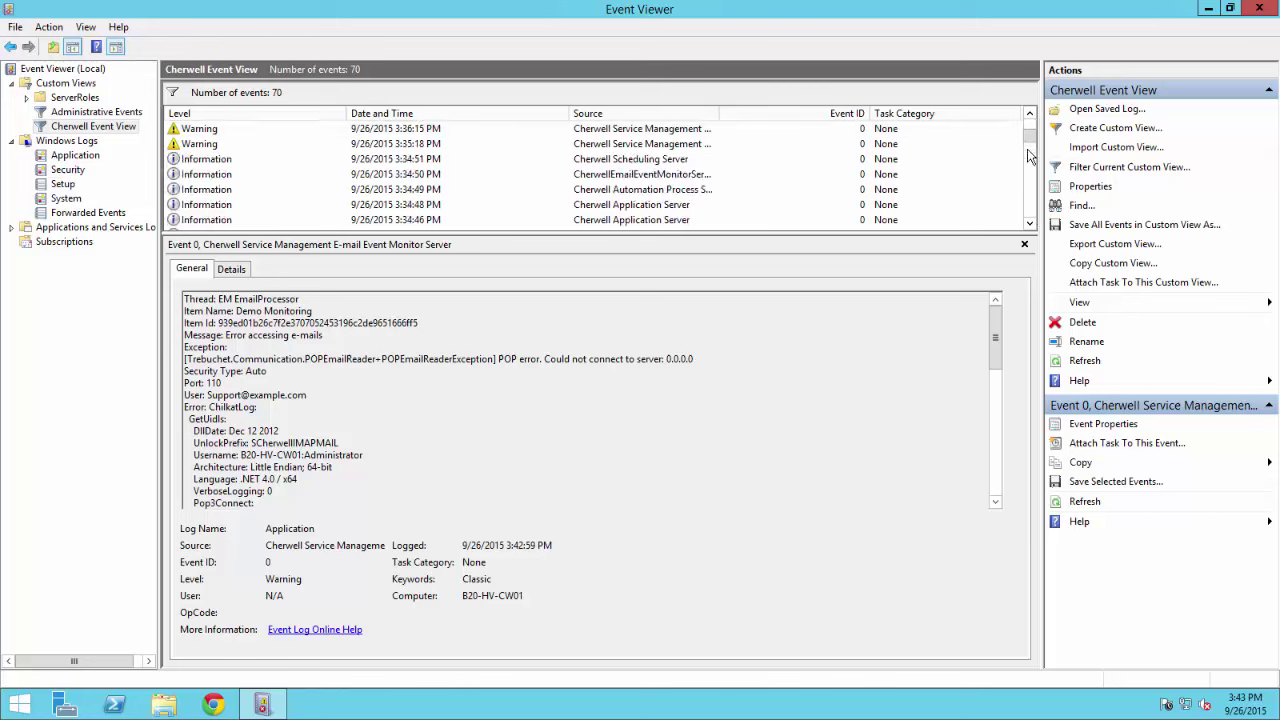
pyautogui.click(1032, 215)
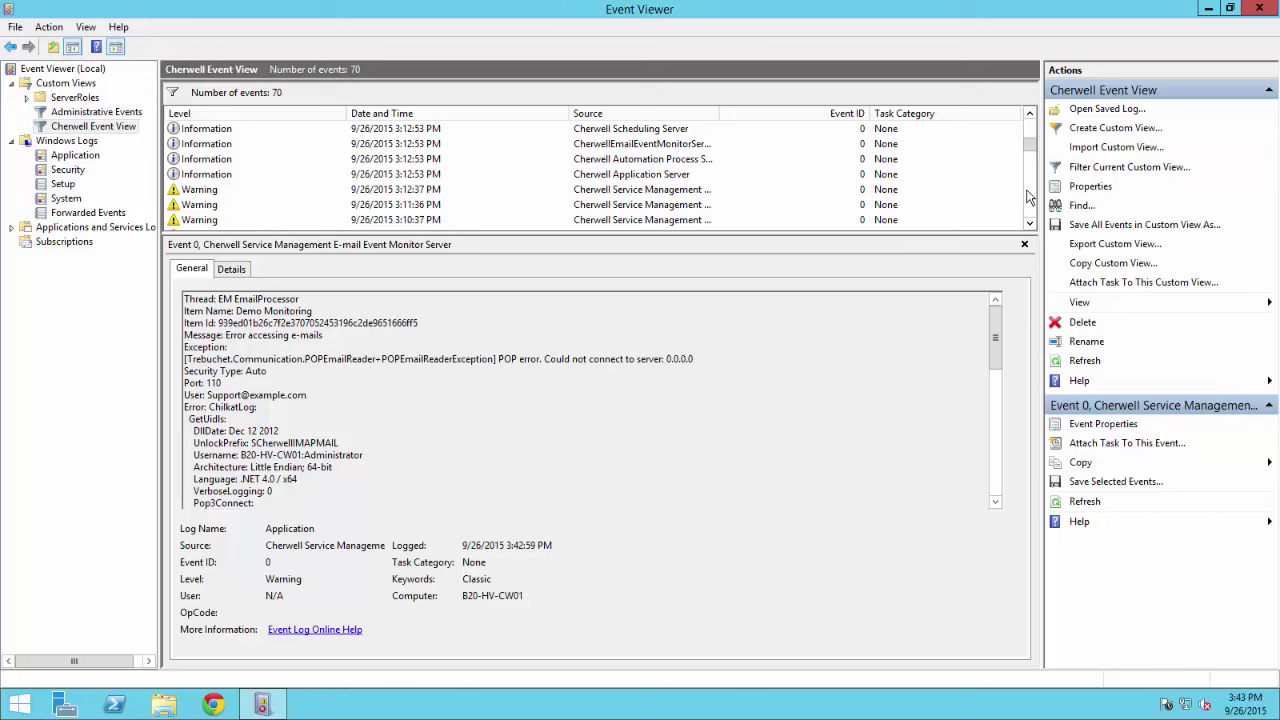
pyautogui.click(1030, 205)
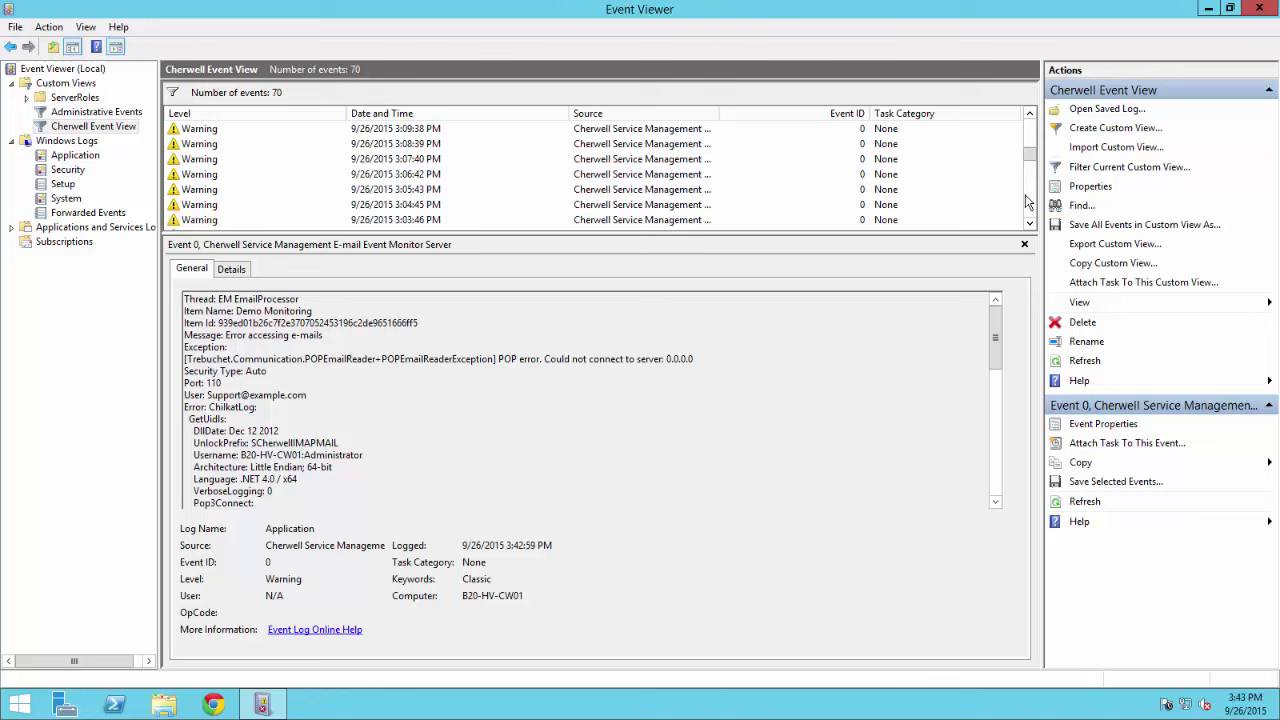
pyautogui.click(1031, 205)
pyautogui.click(1031, 205)
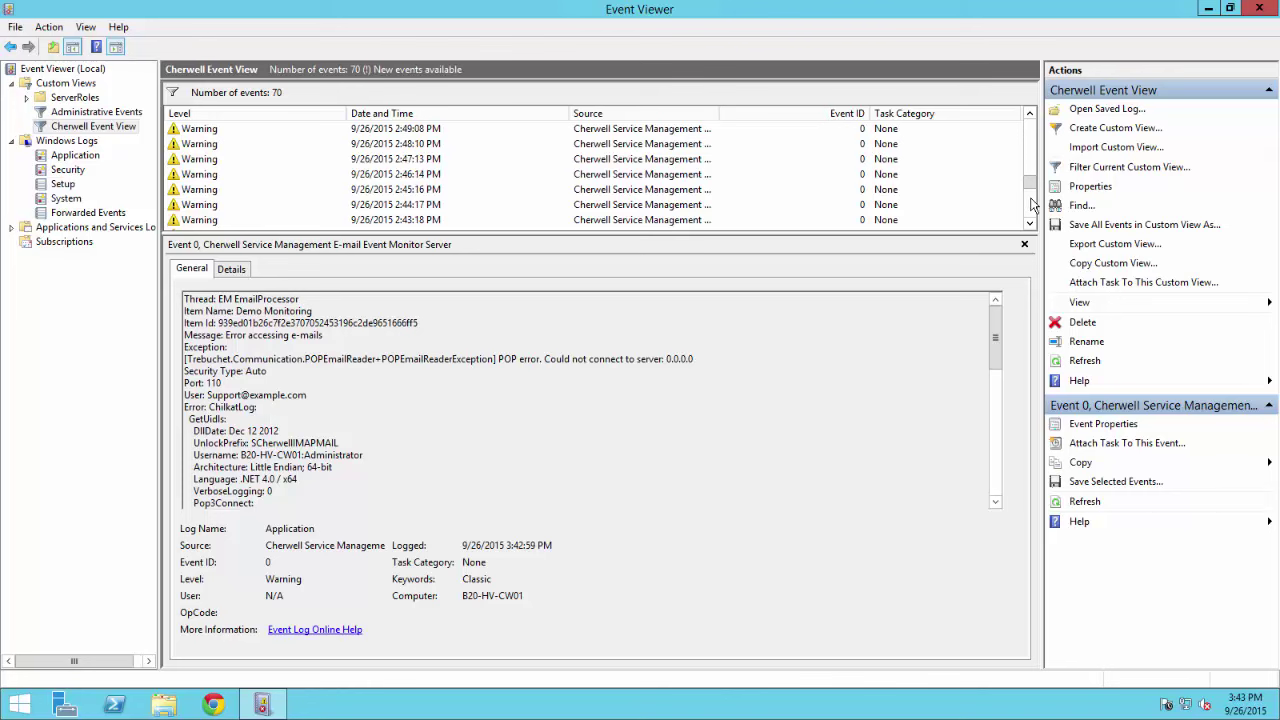
pyautogui.click(1032, 206)
pyautogui.click(1033, 222)
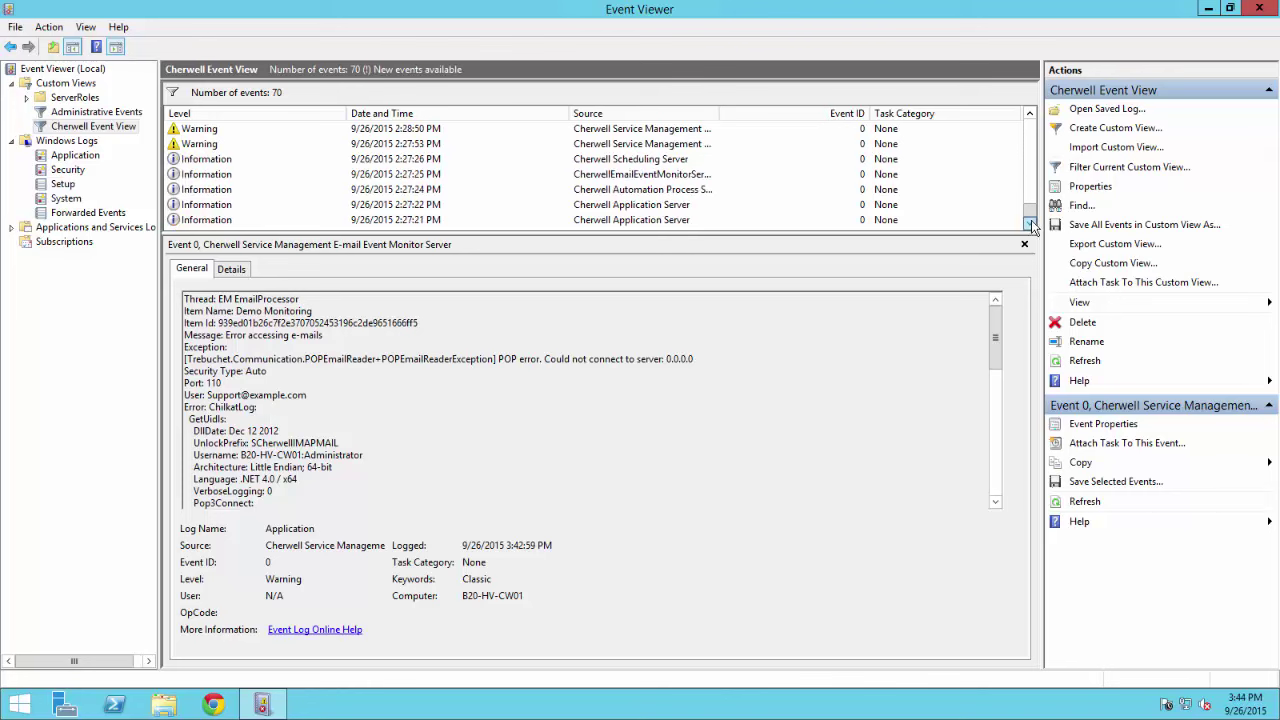
pyautogui.click(1031, 130)
pyautogui.click(1031, 130)
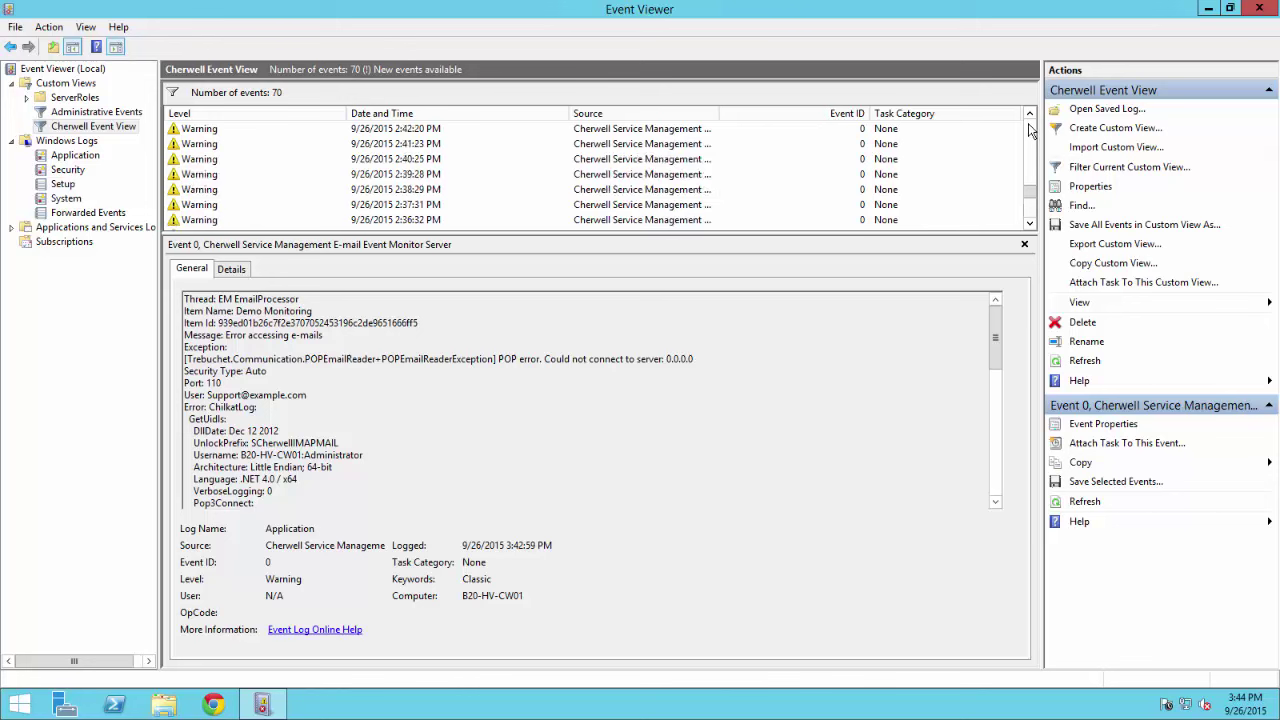
pyautogui.moveTo(1031, 193); pyautogui.dragTo(1031, 92)
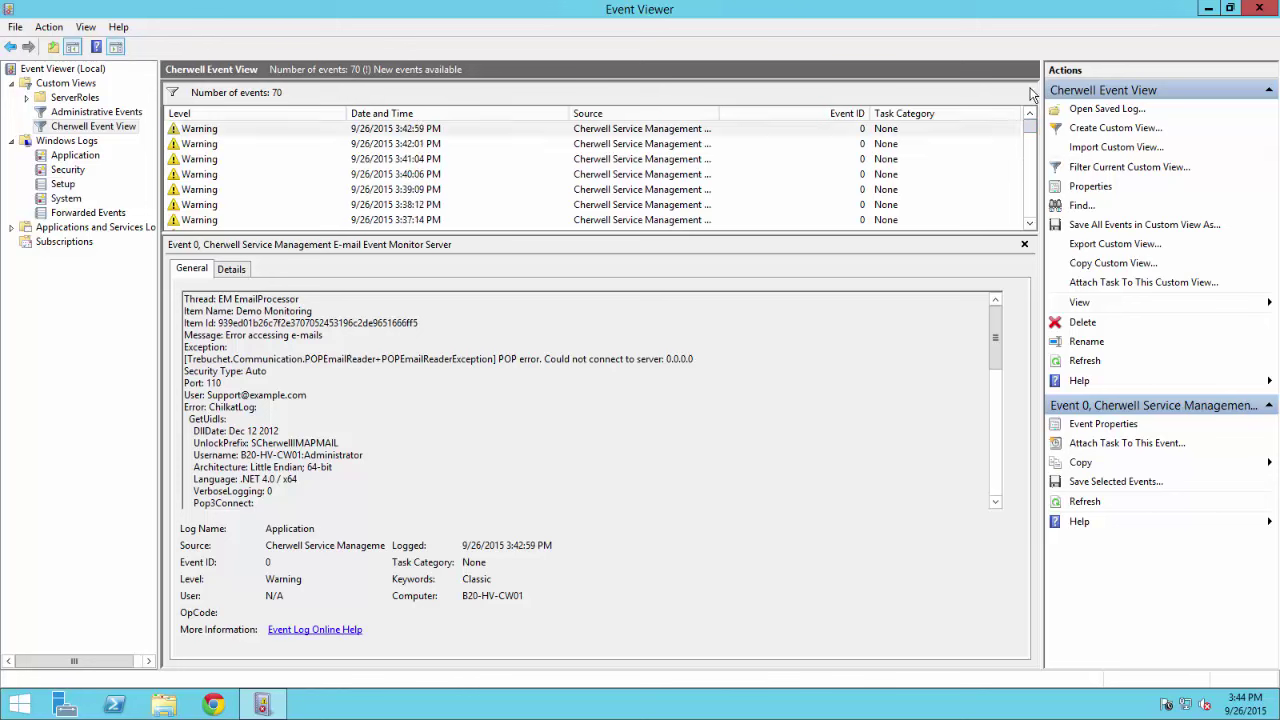
# - Search the Cherwell Event View for the next event containing "automation" and close the search
pyautogui.click(1080, 206)
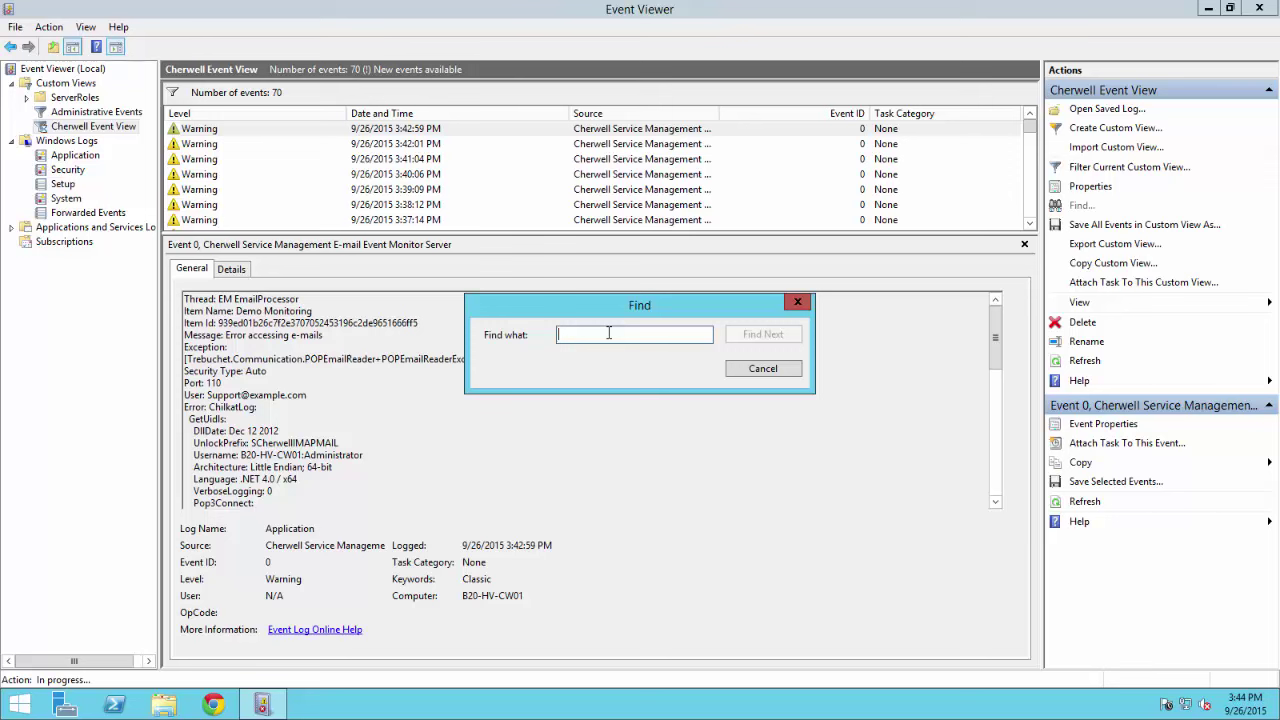
pyautogui.write('automation')
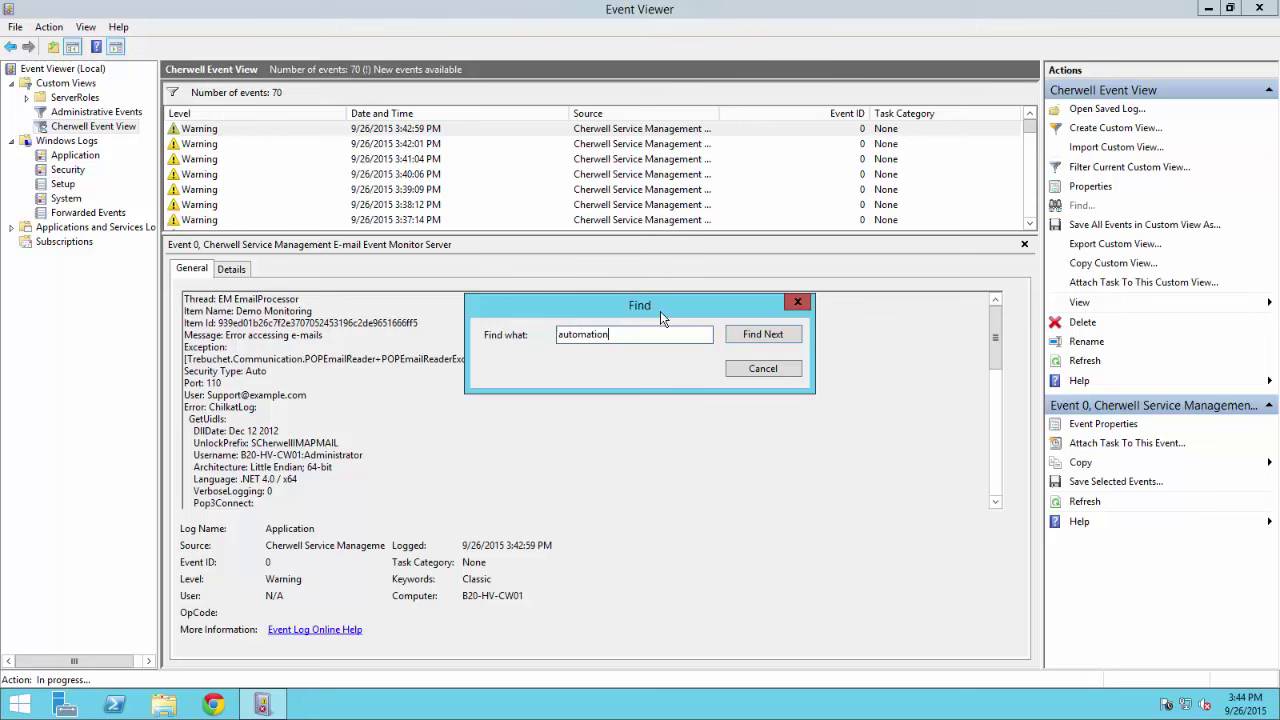
pyautogui.click(766, 336)
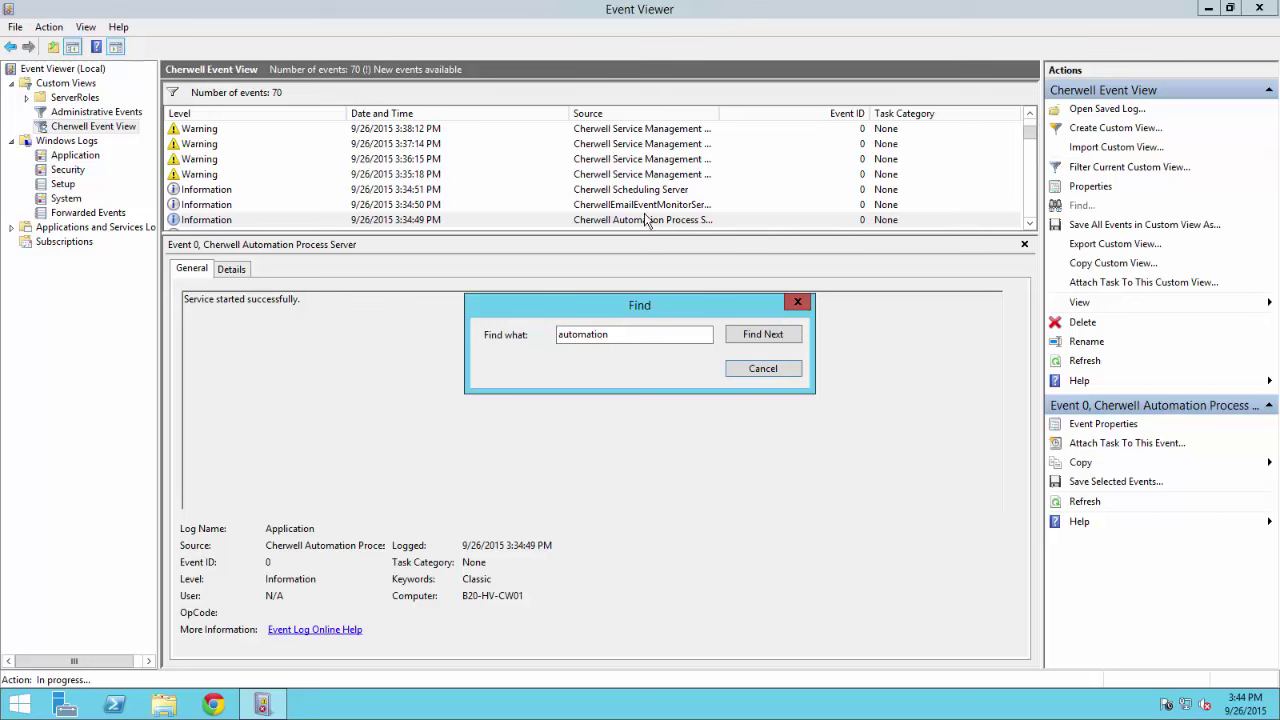
pyautogui.click(764, 369)
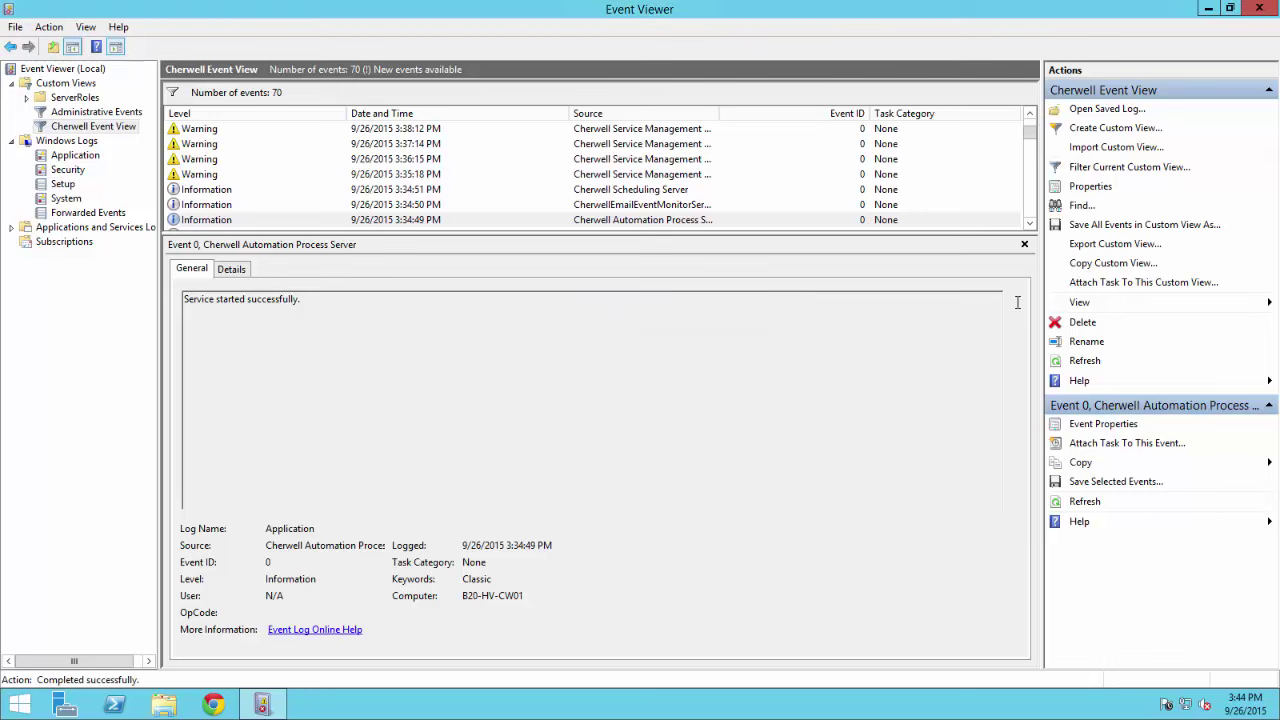
# - Review and apply the Cherwell Event View's filter with its existing criteria, and open the Windows Application log
pyautogui.click(1106, 170)
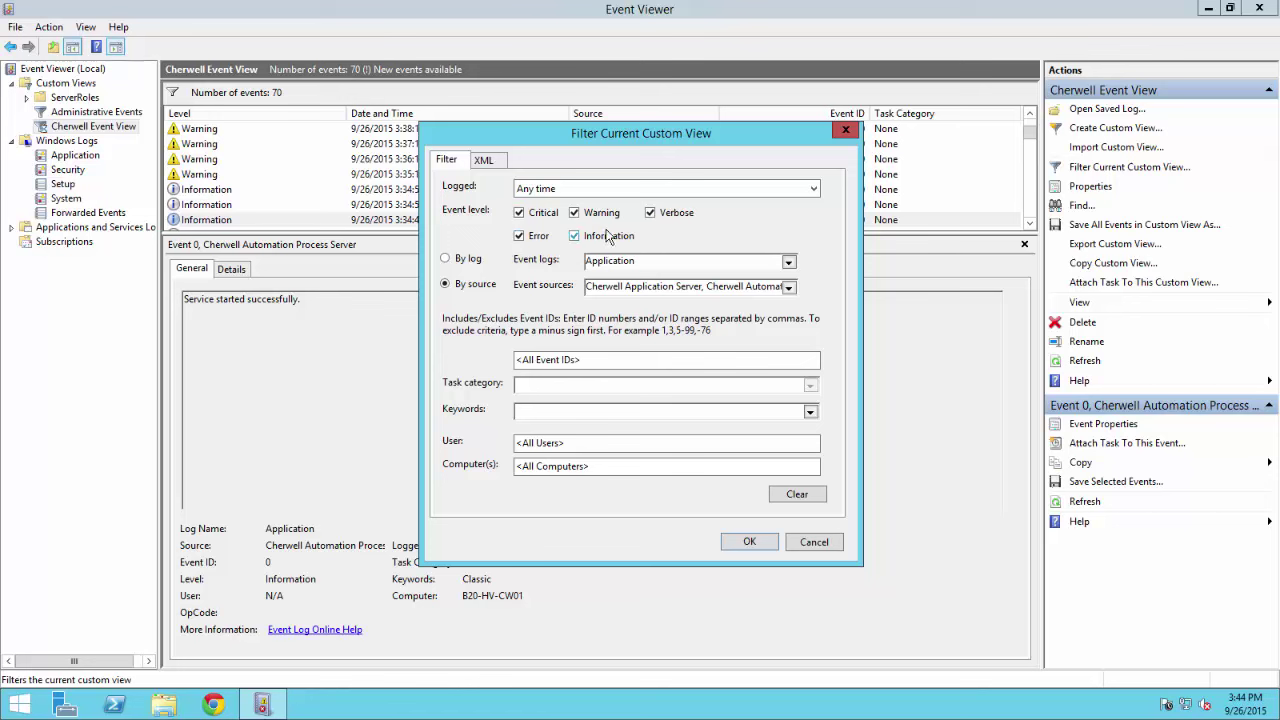
pyautogui.click(750, 542)
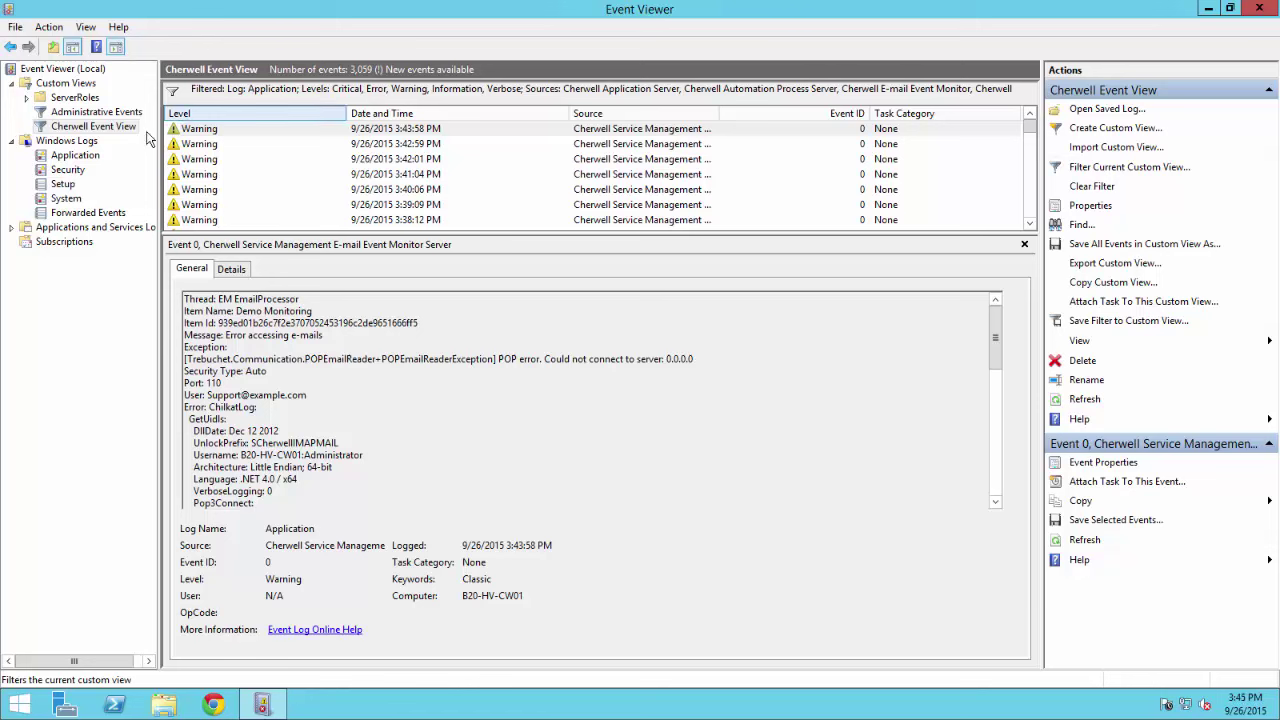
pyautogui.click(75, 156)
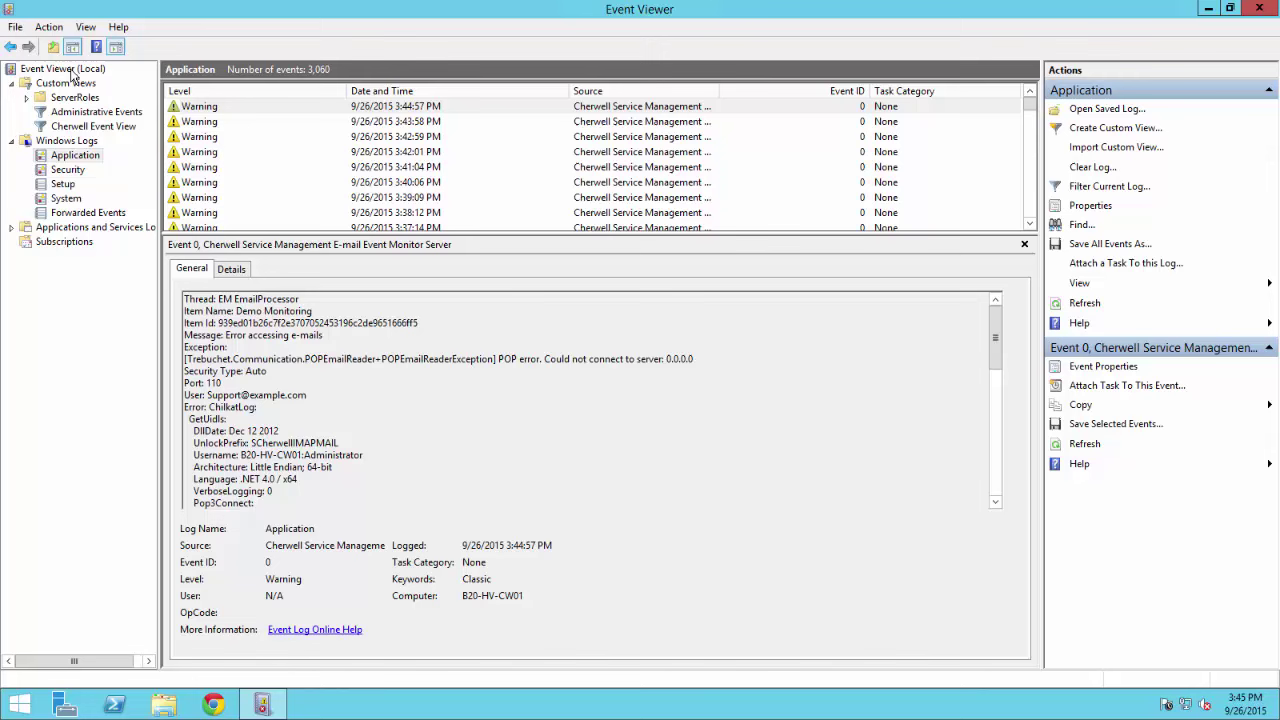
# - Exit and relaunch Event Viewer by searching for "event viewer", and reopen the saved Cherwell Event View
pyautogui.click(16, 27)
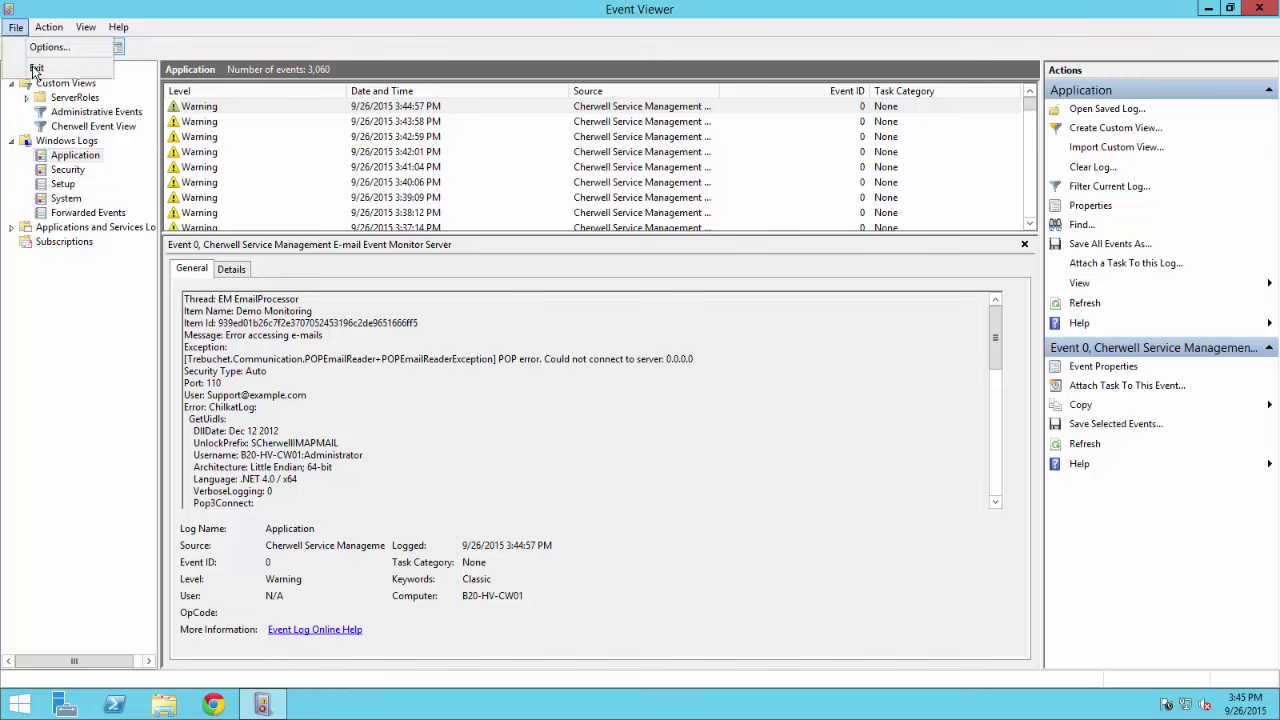
pyautogui.click(36, 70)
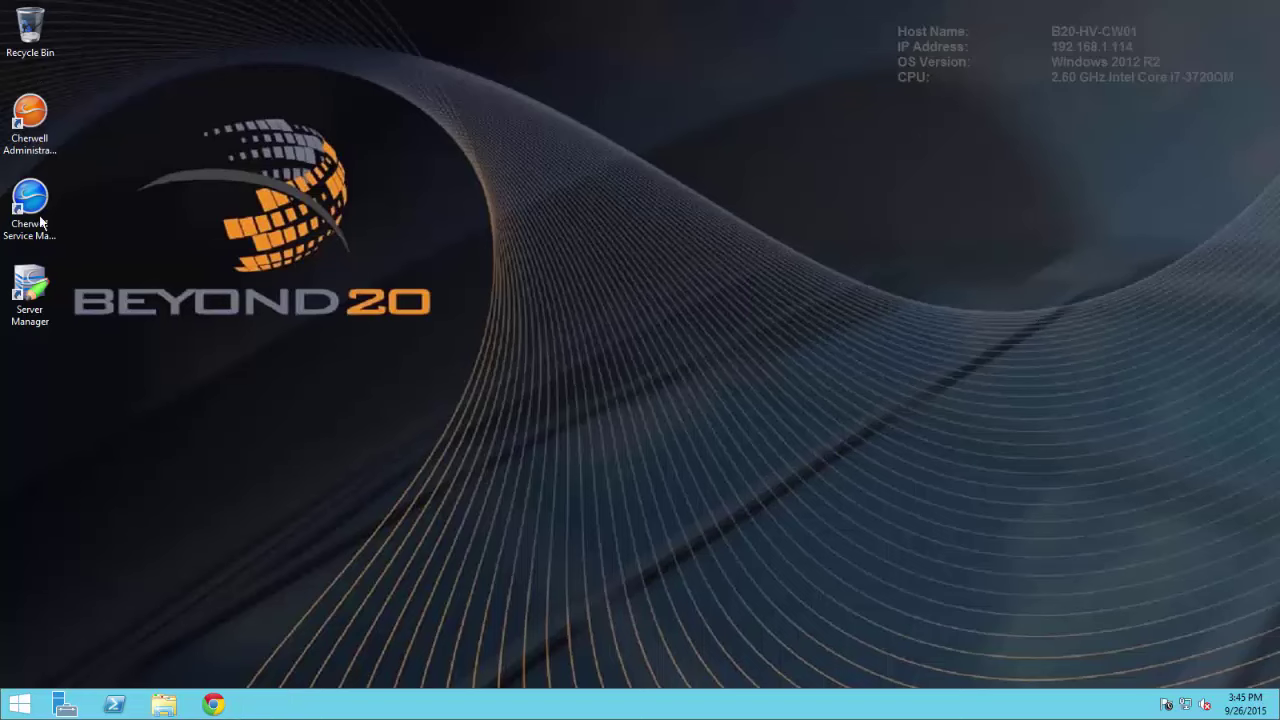
pyautogui.click(16, 706)
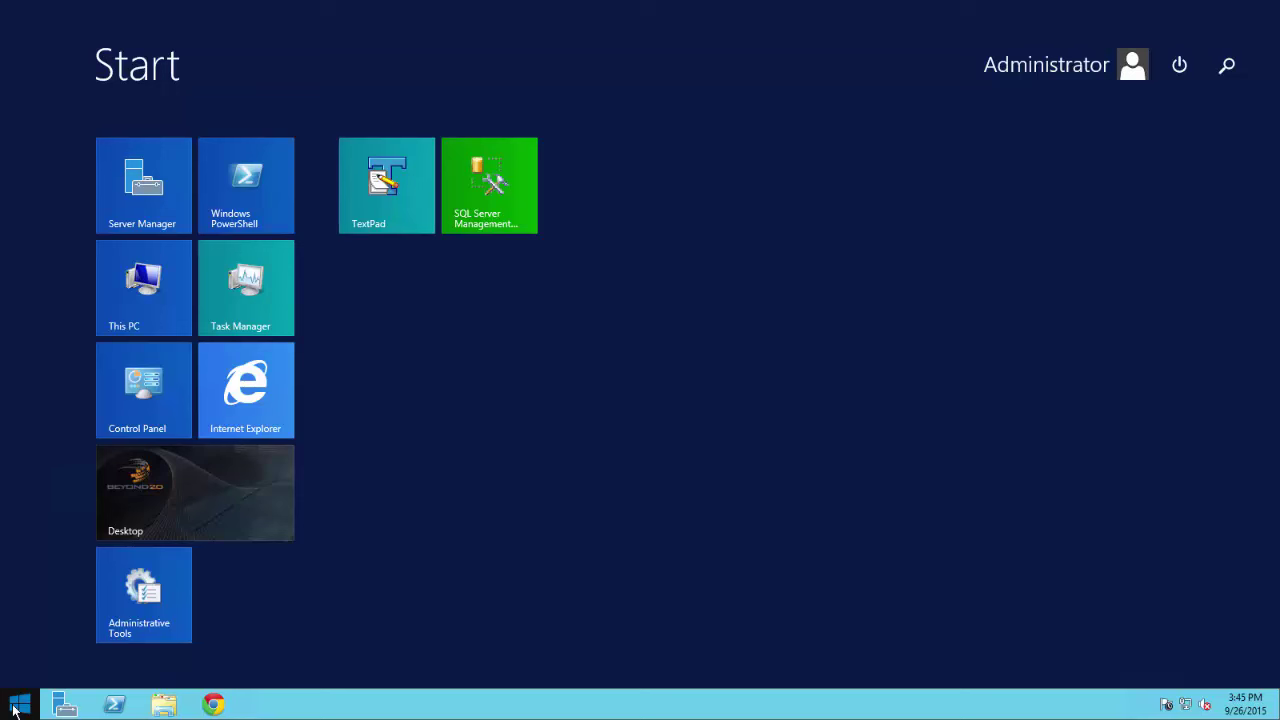
pyautogui.write('eve')
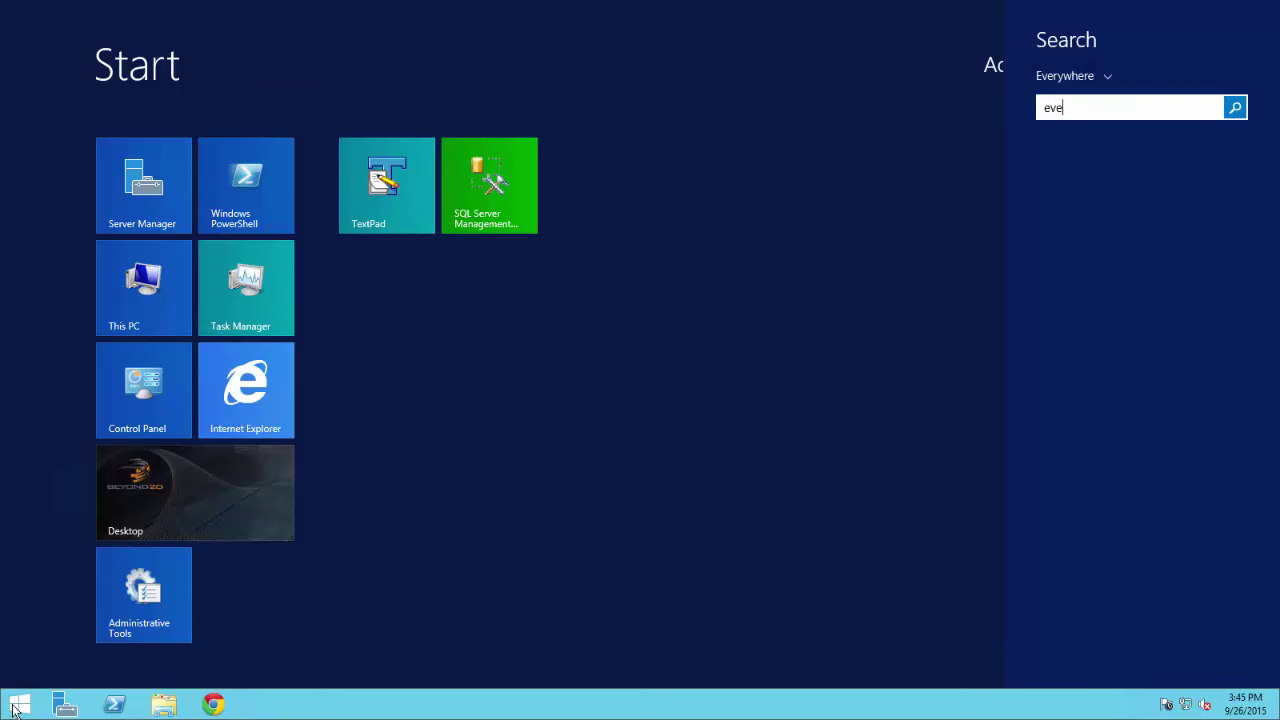
pyautogui.write('nt viewer')
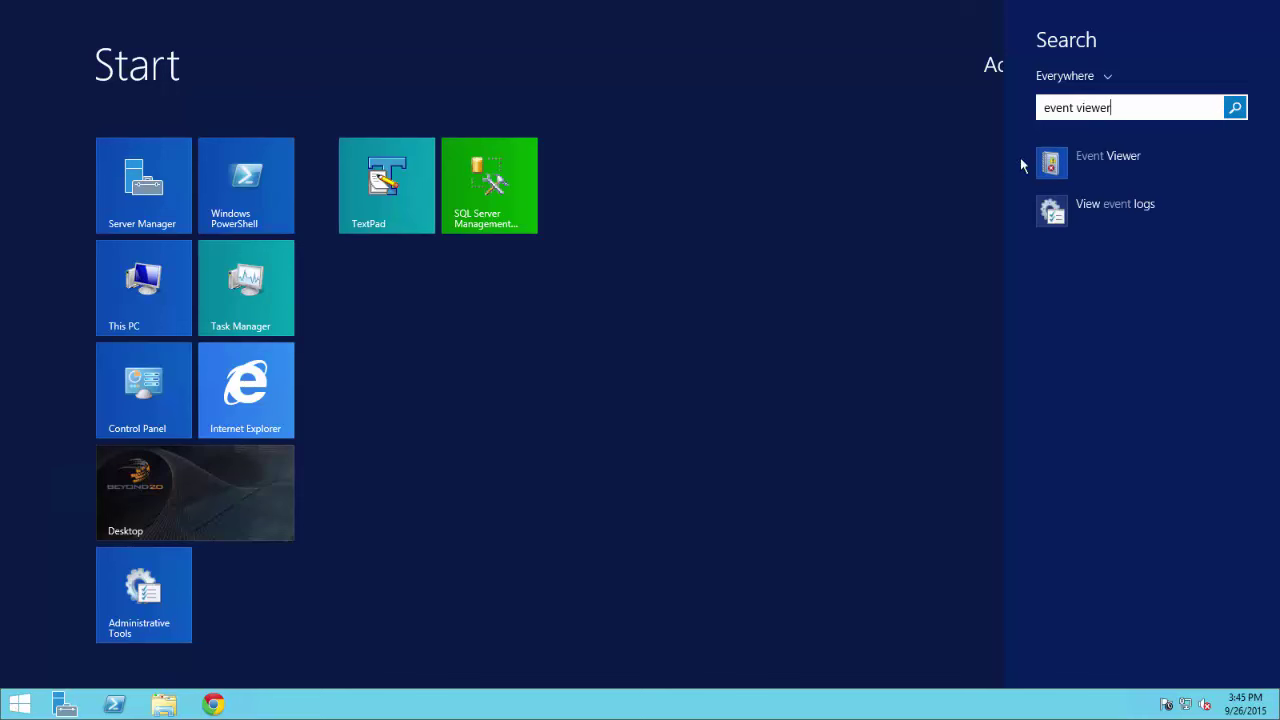
pyautogui.click(1080, 162)
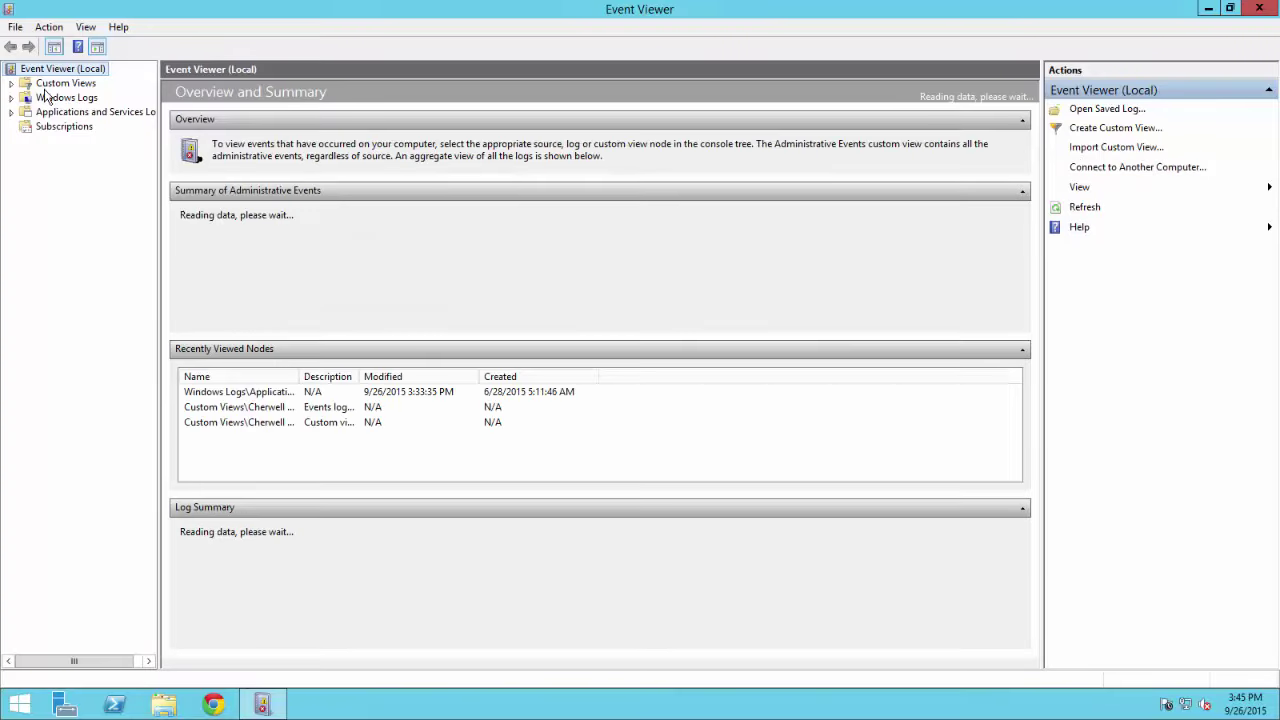
pyautogui.click(12, 84)
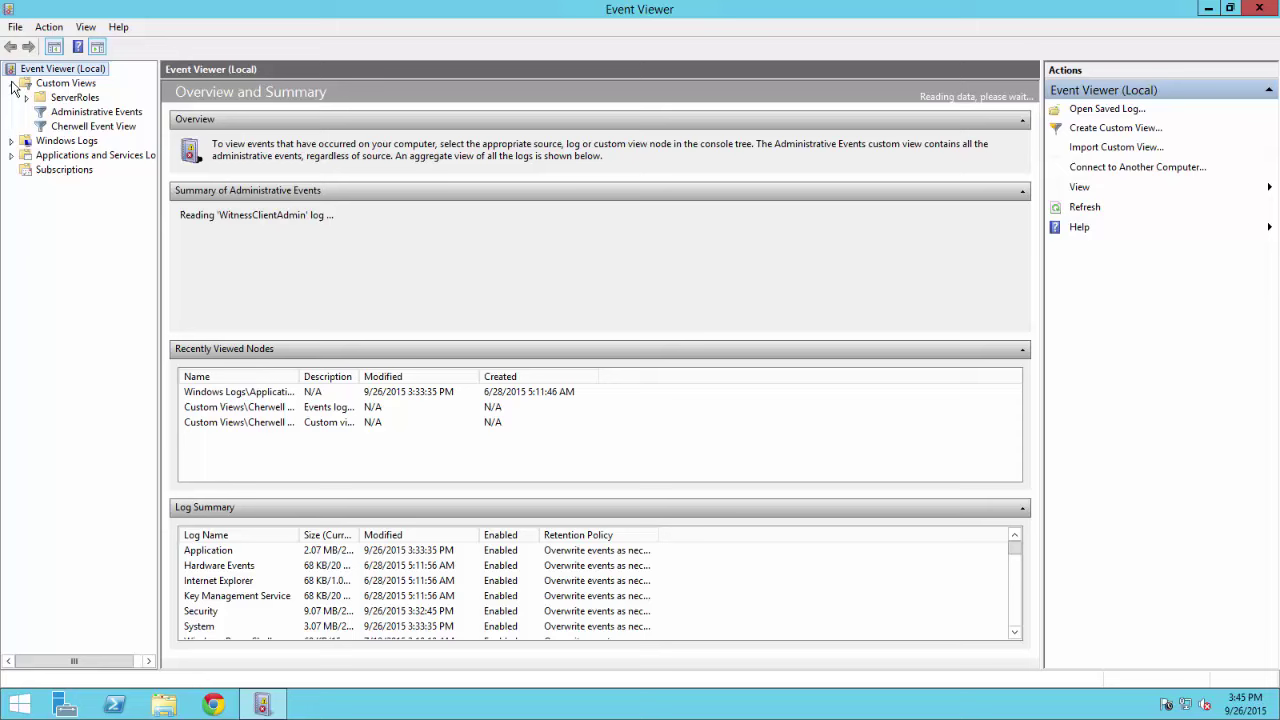
pyautogui.click(86, 128)
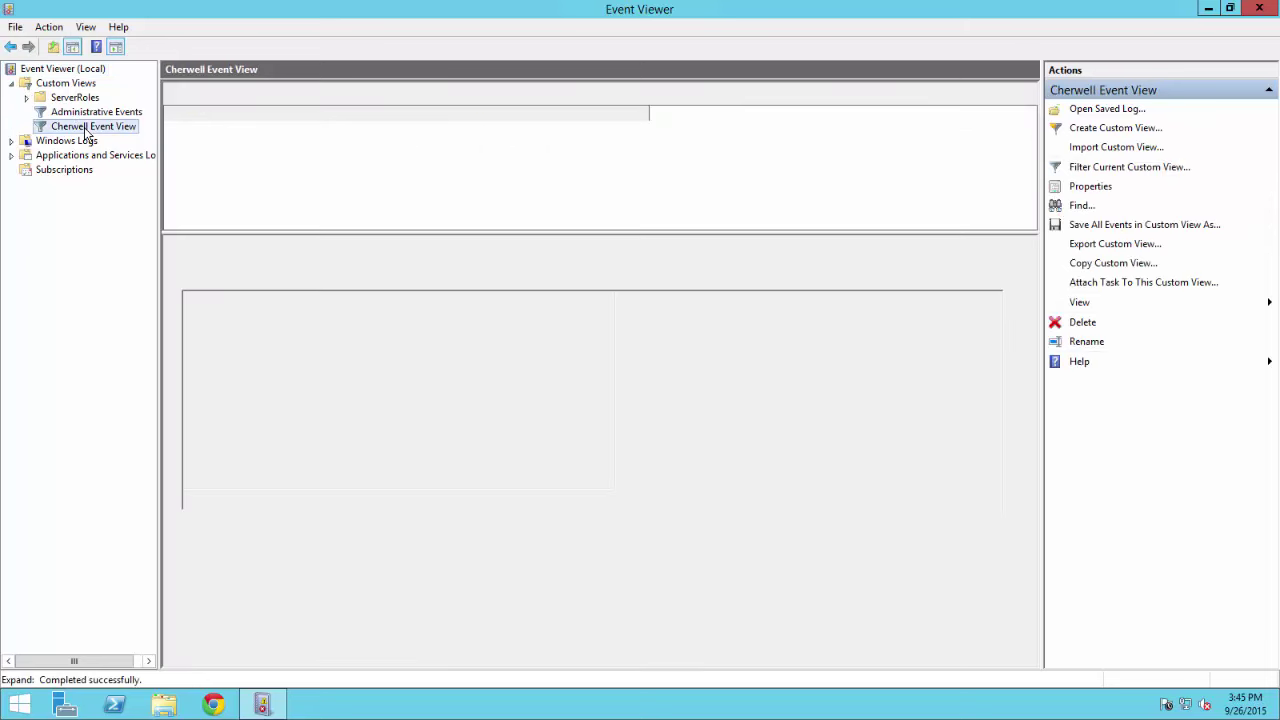